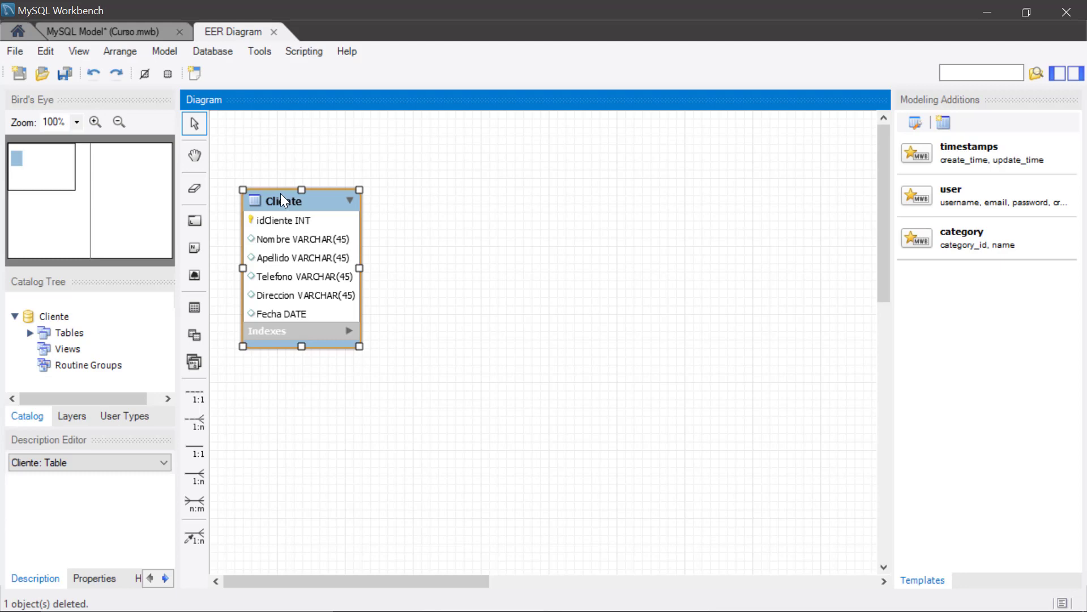
Place a new table on the diagram beside the Cliente table, level with its header
left_click(498, 215)
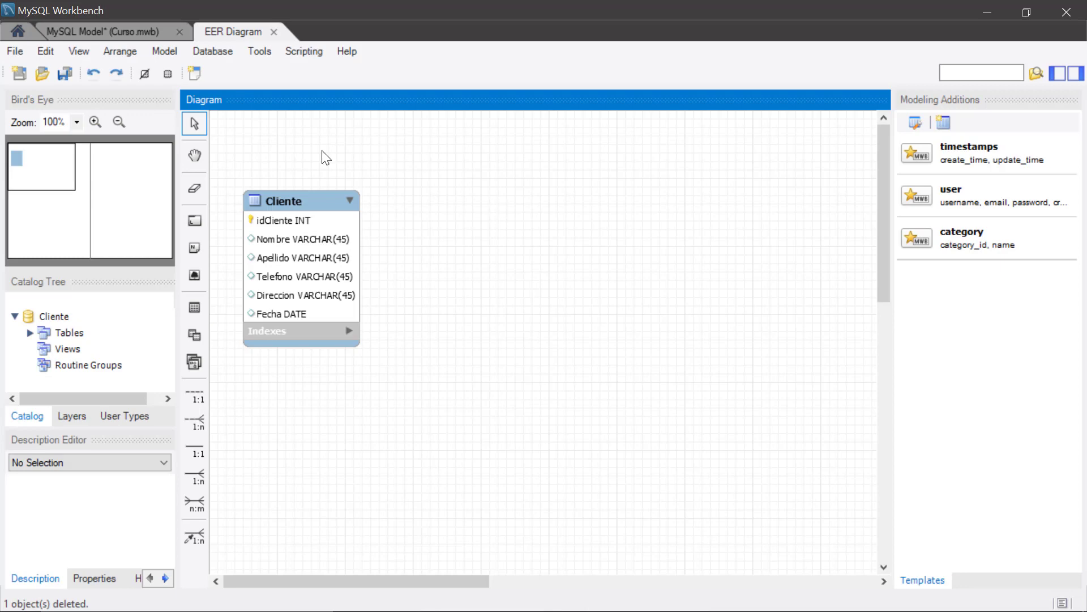
left_click(199, 311)
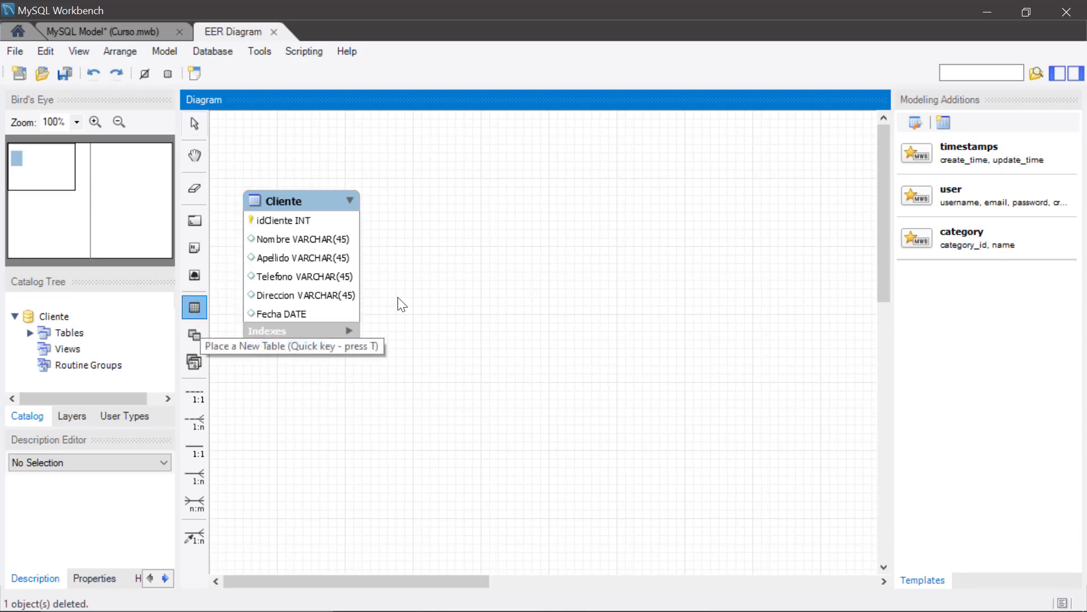
left_click(457, 199)
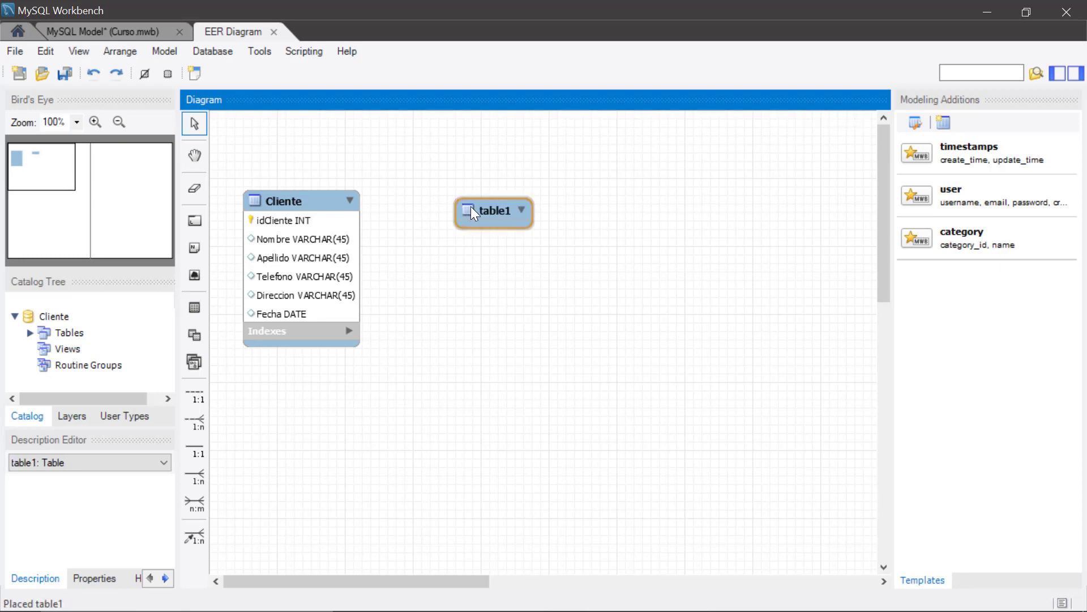
left_click_drag(470, 209, 443, 206)
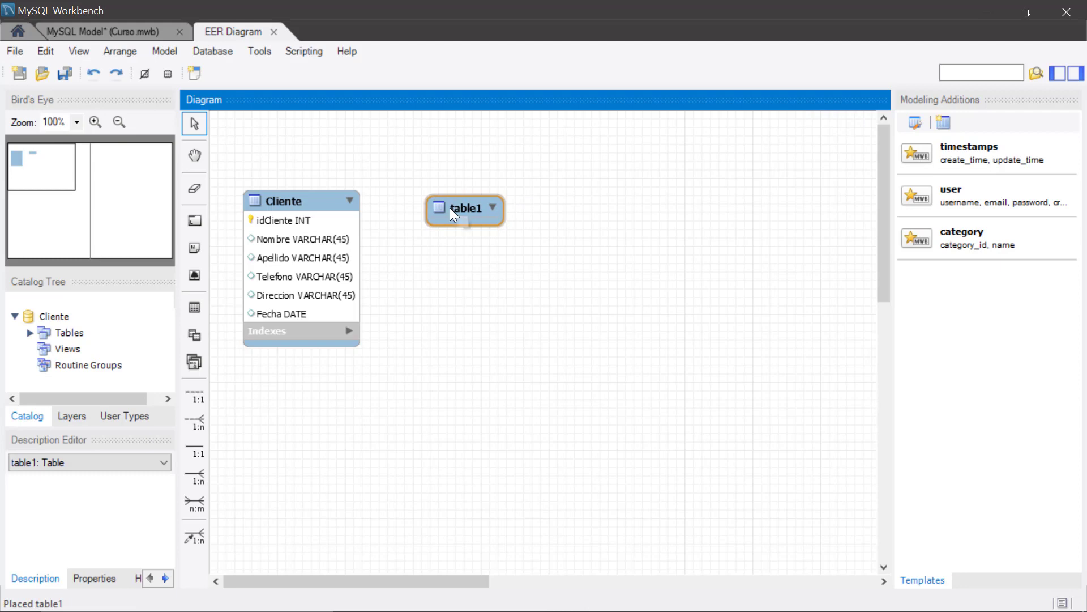
Open the new table for editing and name it Reportes
double_click(450, 207)
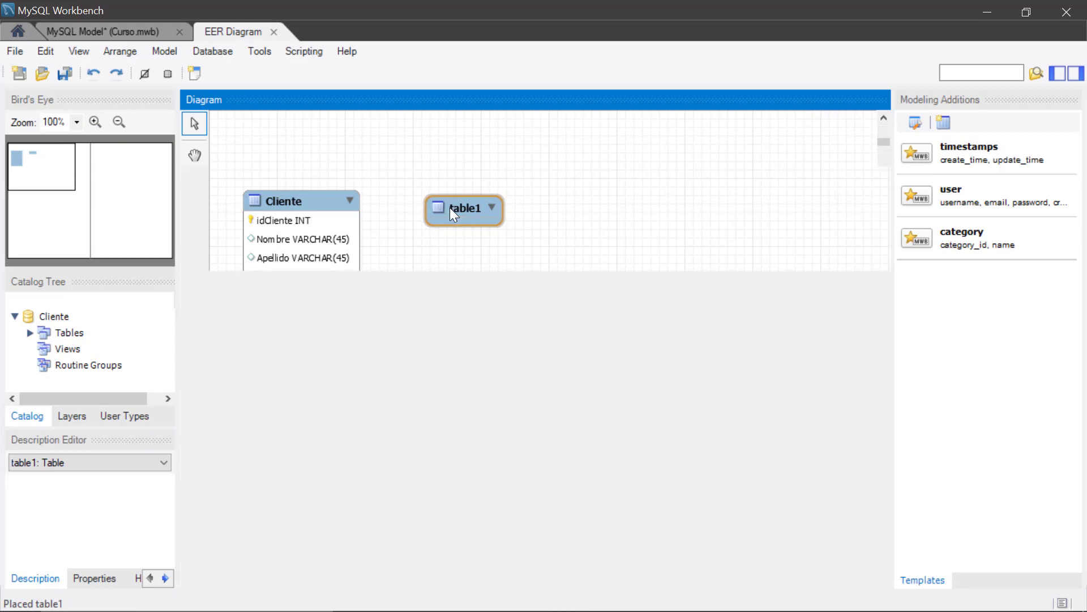
left_click(397, 320)
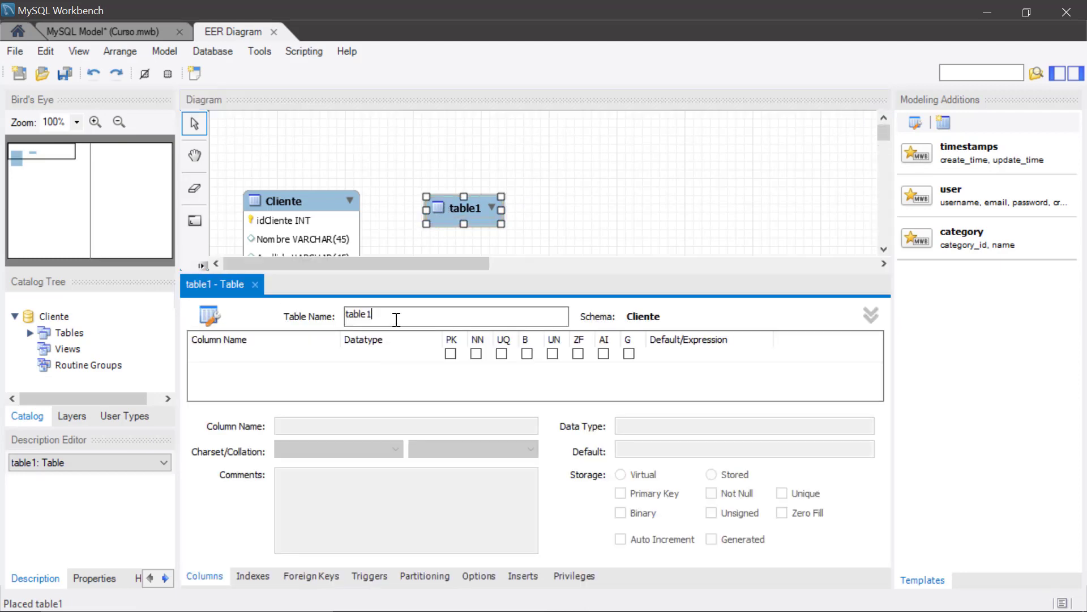
double_click(371, 318)
type("Reportes")
Add the INT primary key column idReportes with auto-increment to the Reportes table, and discard the extra default column
left_click(230, 356)
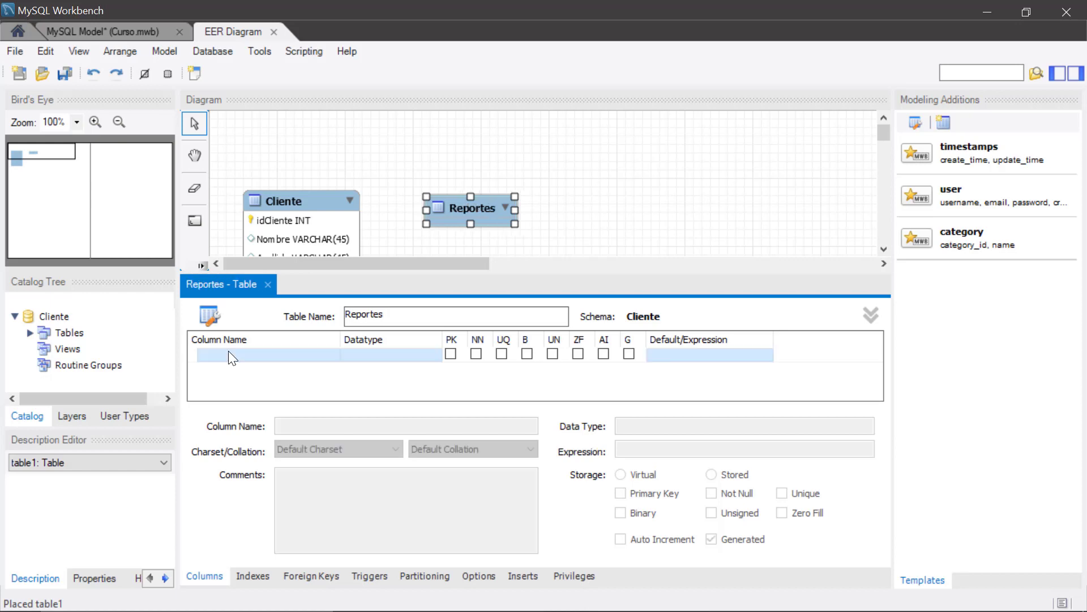
left_click(220, 356)
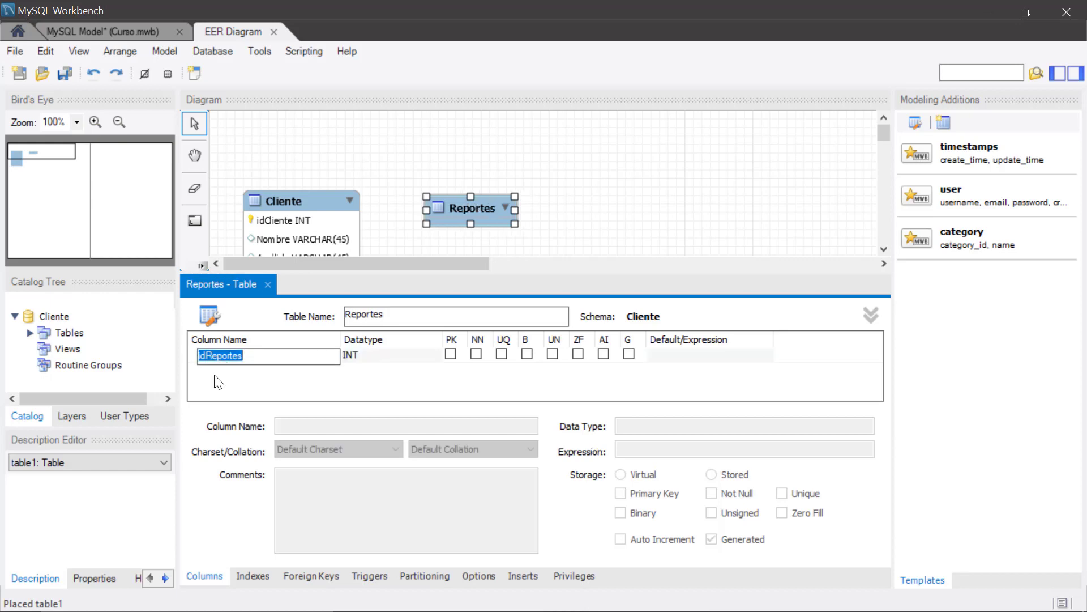
left_click(218, 372)
left_click(235, 352)
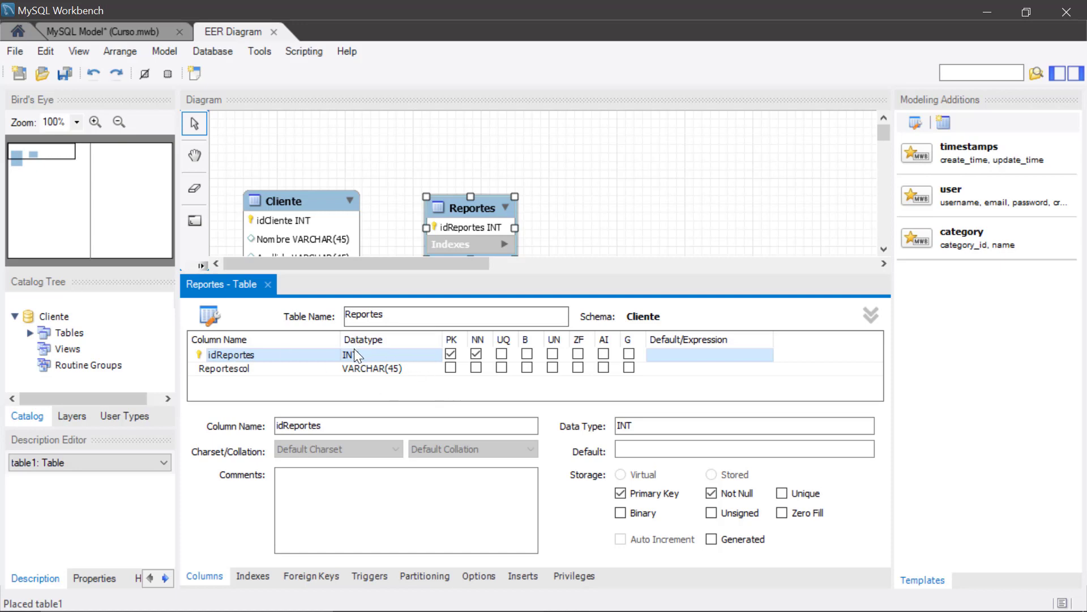
left_click(604, 354)
left_click(232, 368)
key("Delete")
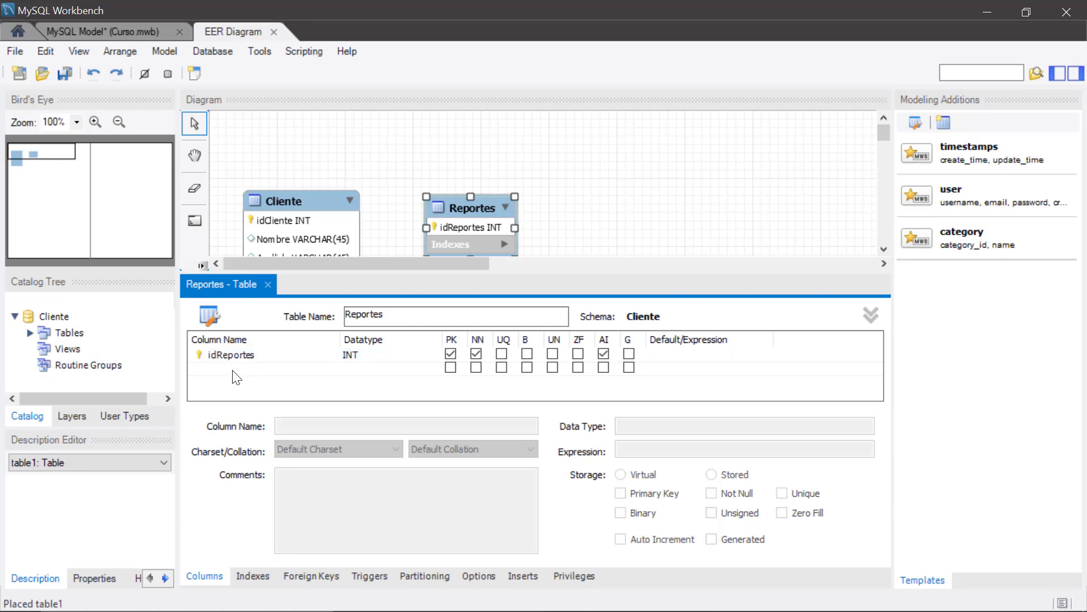
Add a Deuda column with datatype DECIMAL(10,1) to the Reportes table
left_click(230, 368)
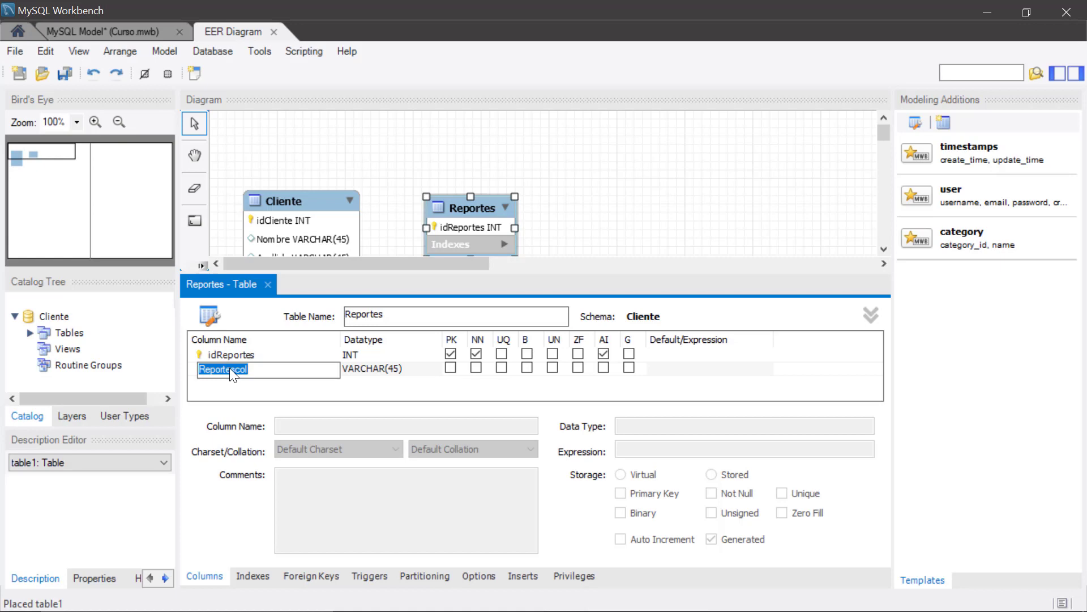
type("Deuda")
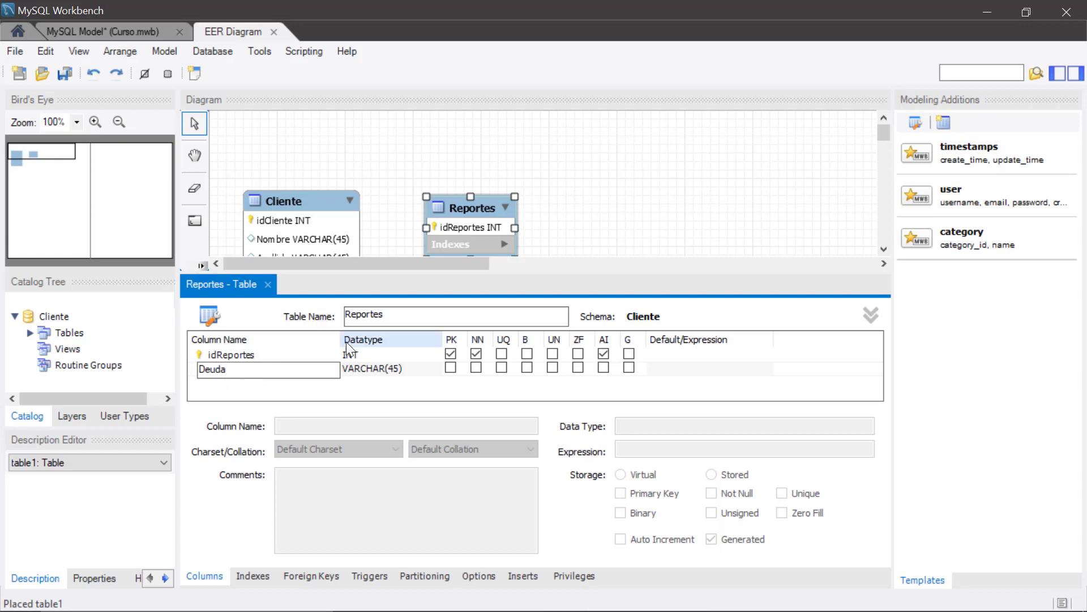
left_click(362, 366)
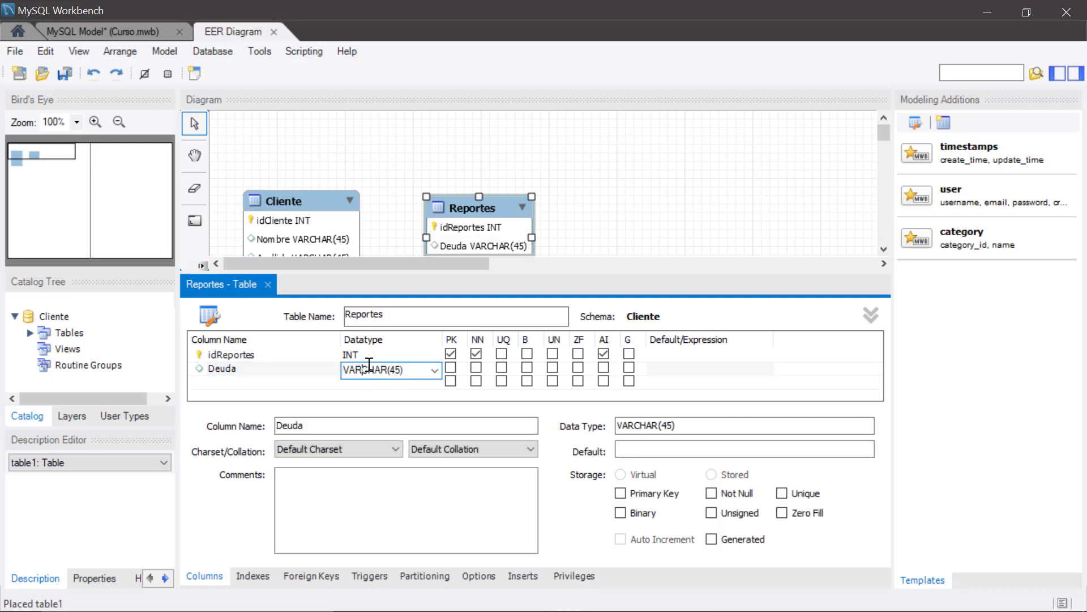
left_click(433, 368)
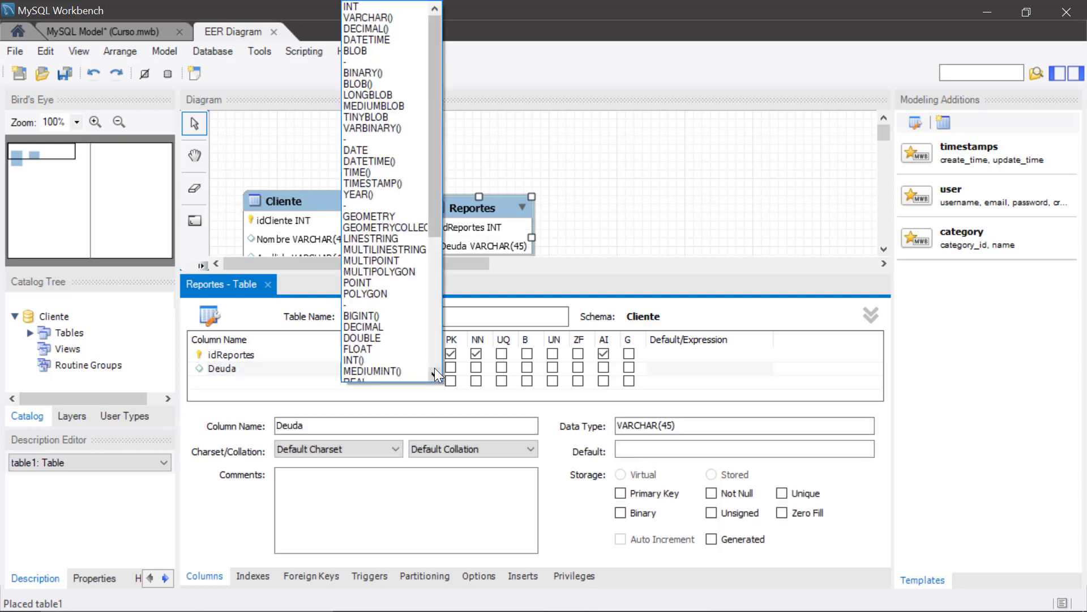
left_click(372, 28)
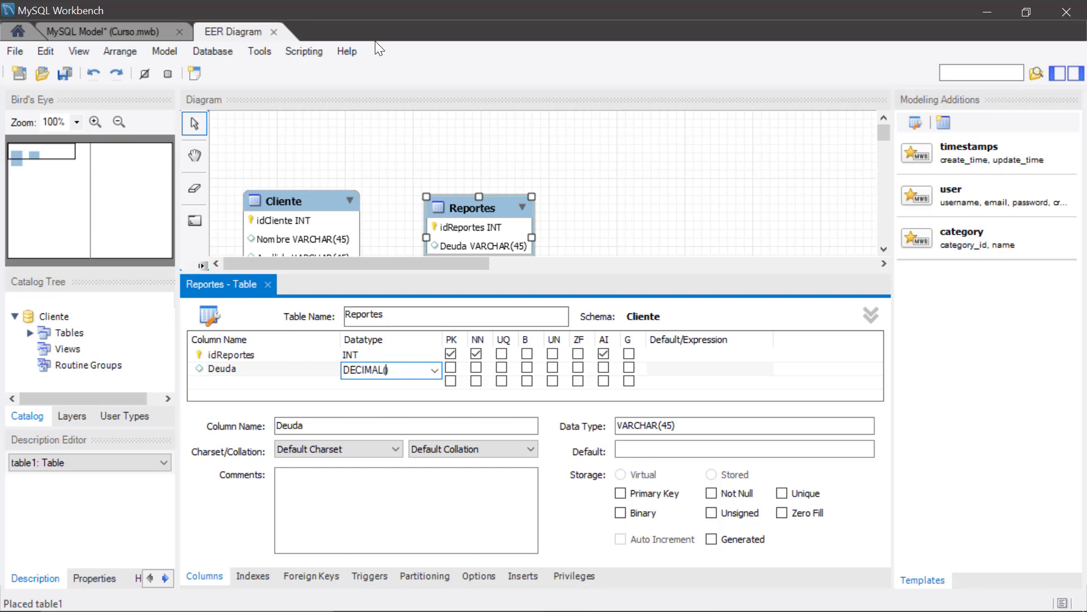
type("10,1")
Add a FechaDeuda column with datatype DATETIME below Deuda
left_click(229, 381)
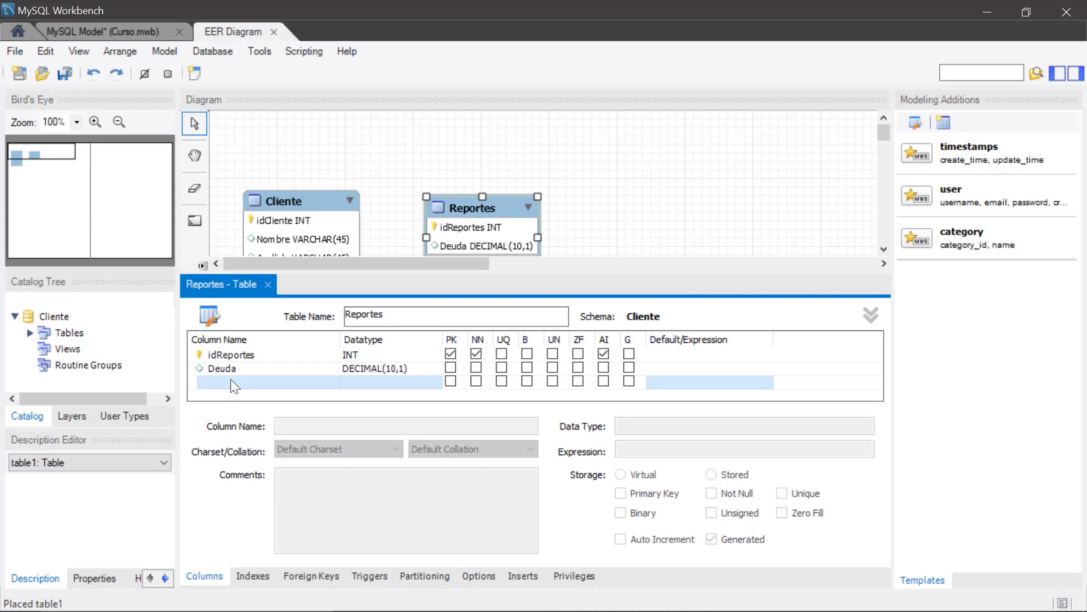
left_click(230, 379)
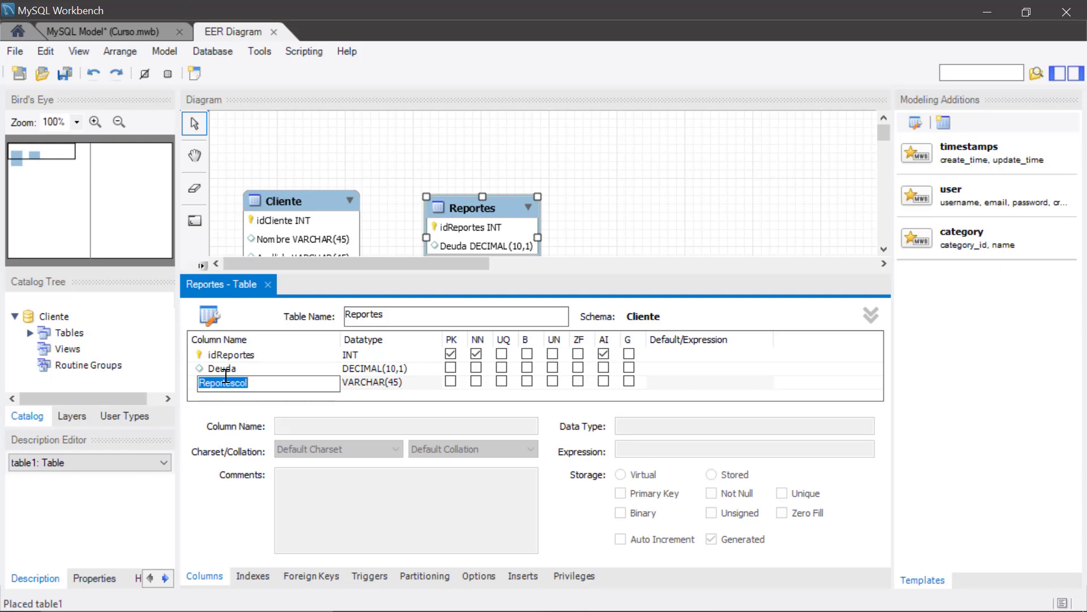
type("FechaDuuda")
key("Return")
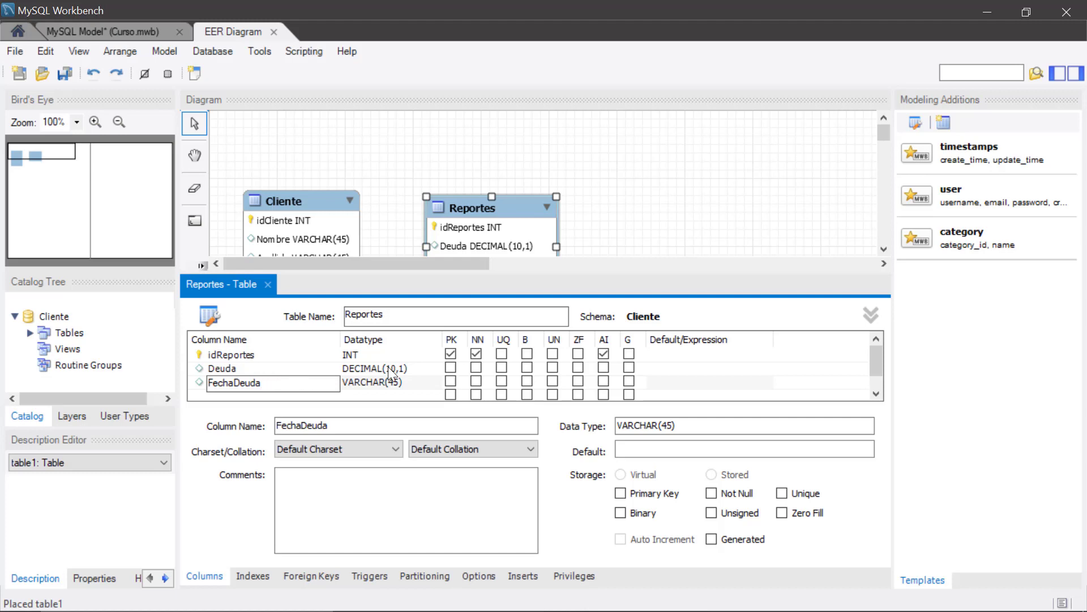
left_click(395, 384)
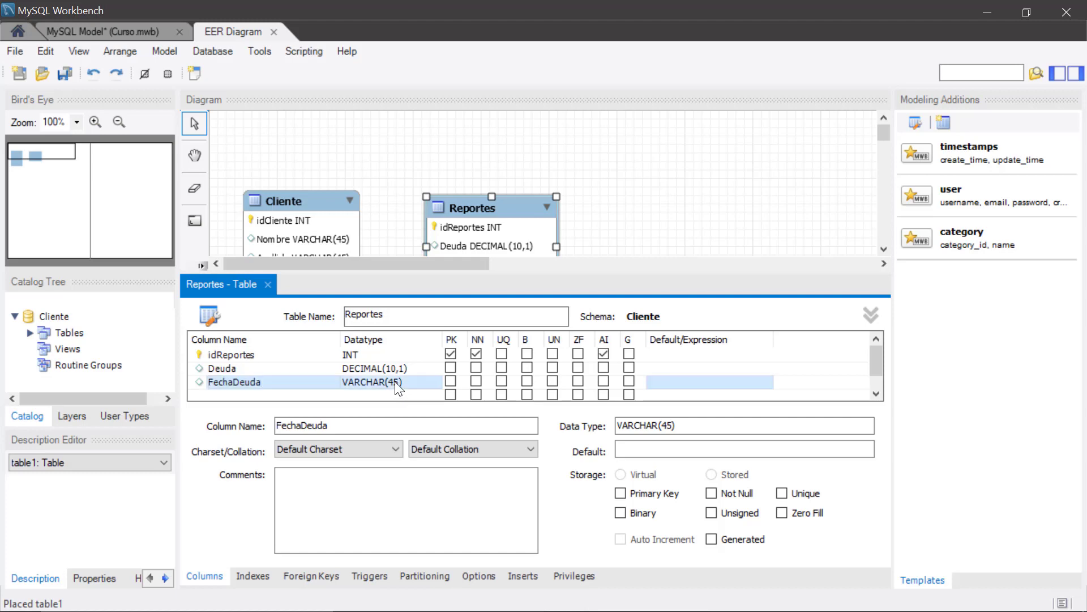
left_click(396, 382)
left_click(395, 382)
left_click(434, 383)
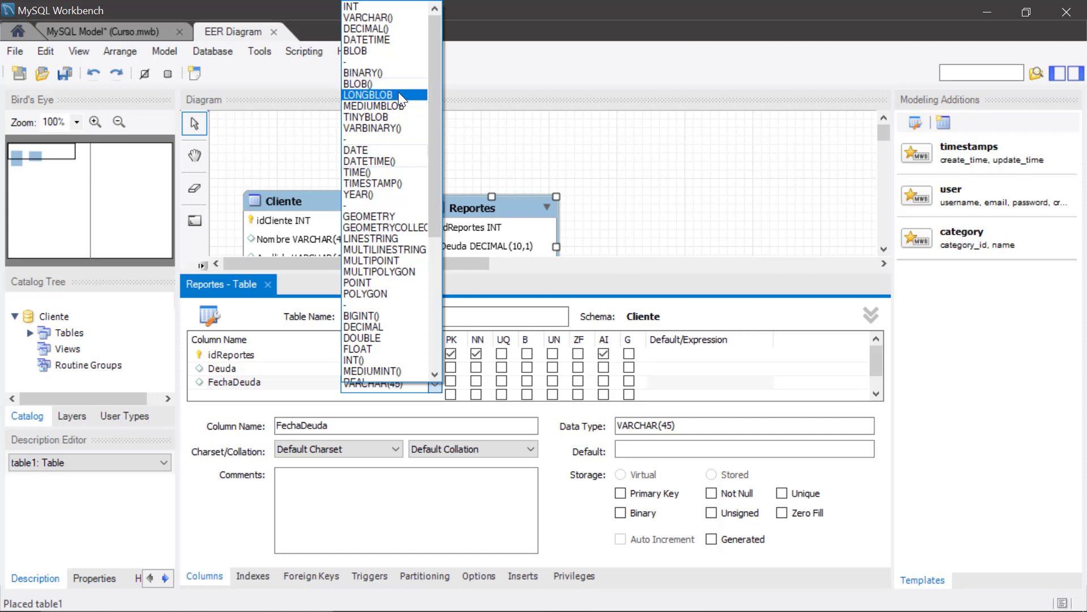
left_click(378, 38)
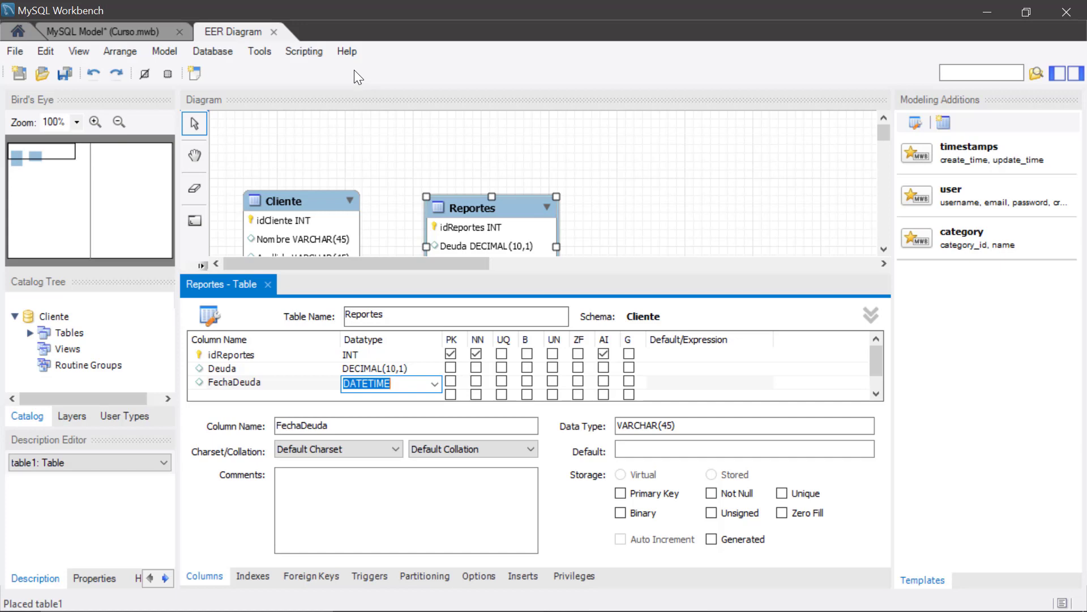
Add a Pago column with datatype DECIMAL(10,1) below FechaDeuda
left_click(269, 395)
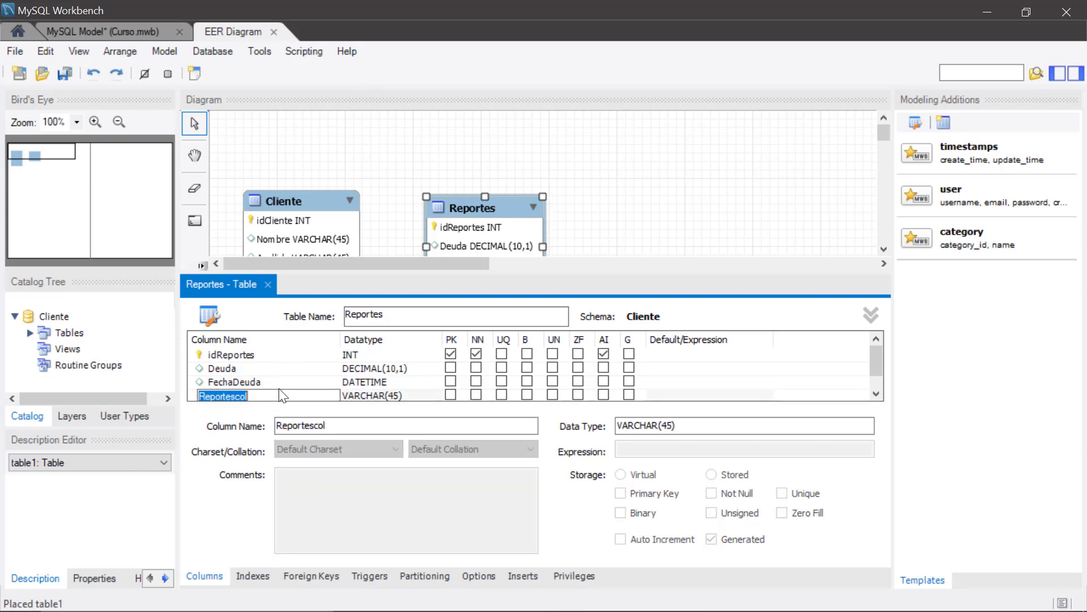
type("Pago")
left_click(389, 397)
left_click(396, 383)
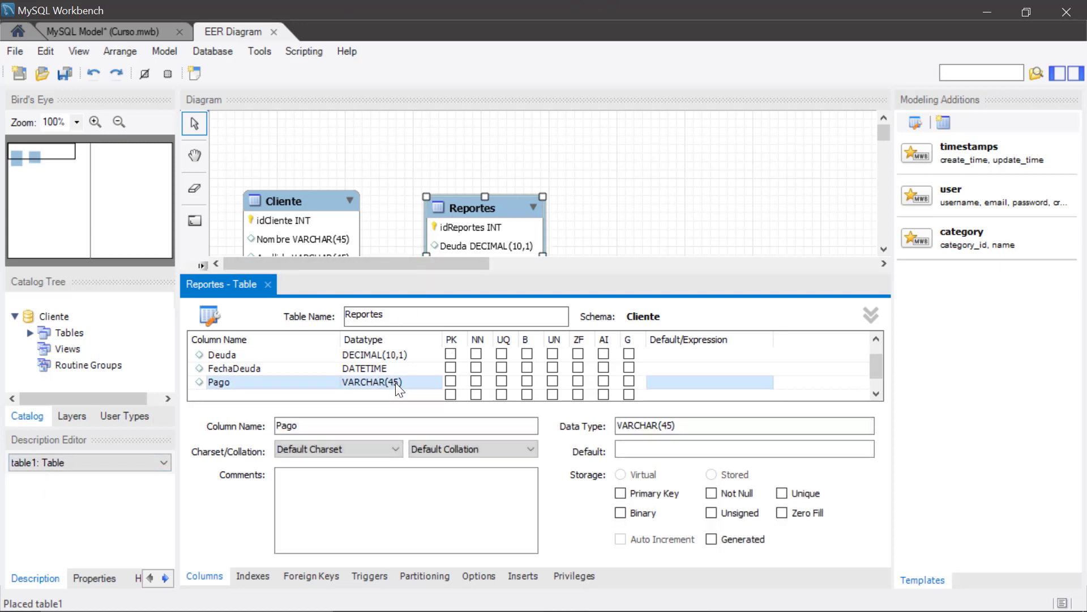
left_click(409, 382)
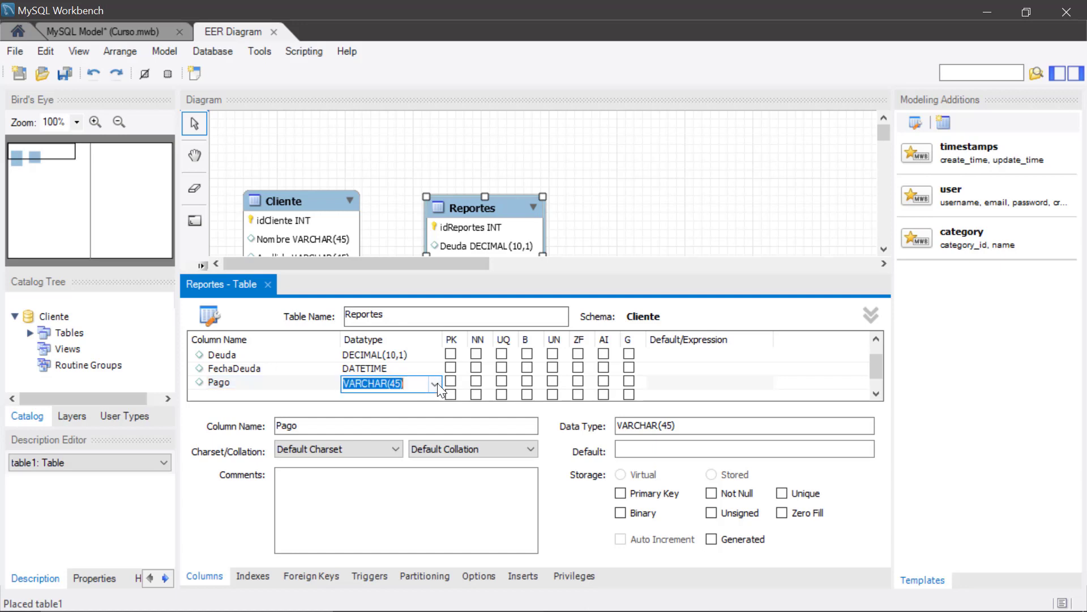
left_click(435, 384)
left_click(378, 16)
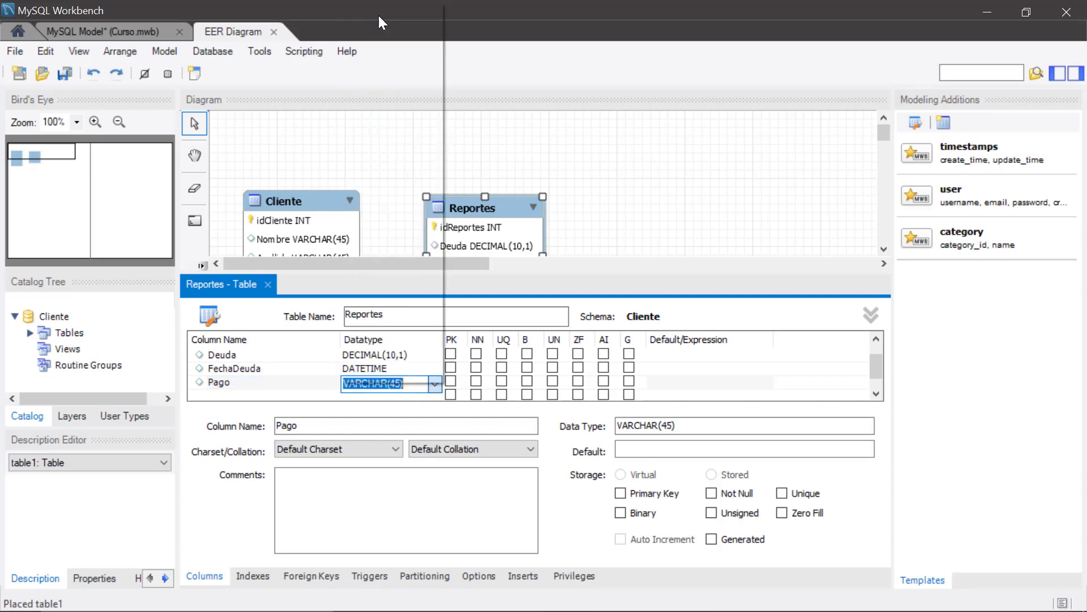
type("1")
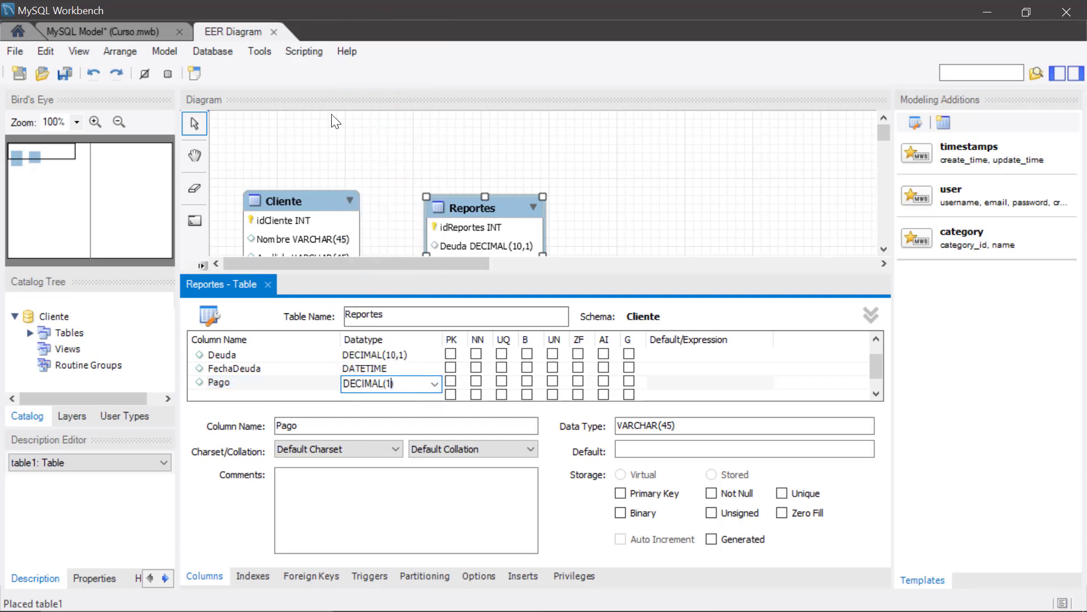
type("0,1")
Add a FechaPago column with datatype DATETIME below Pago
left_click(229, 393)
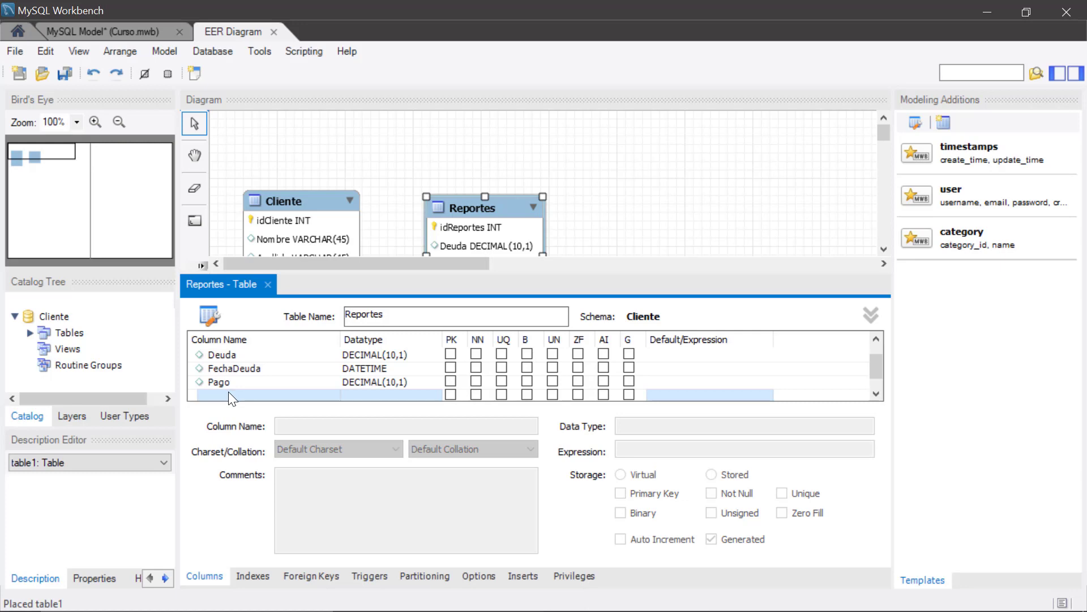
left_click(229, 391)
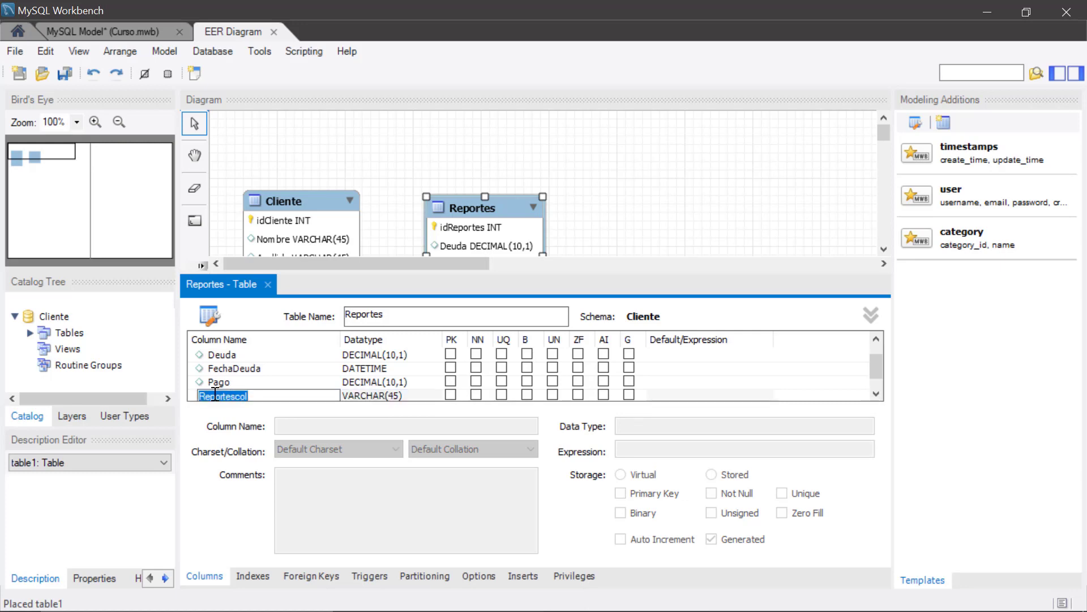
type("FechaPago")
left_click(373, 392)
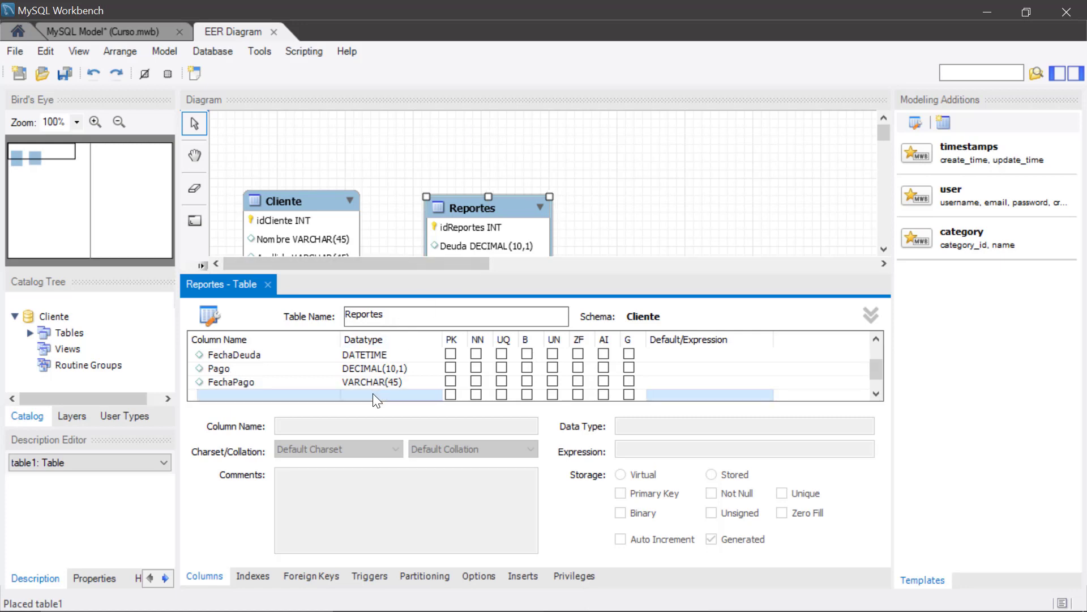
left_click(376, 376)
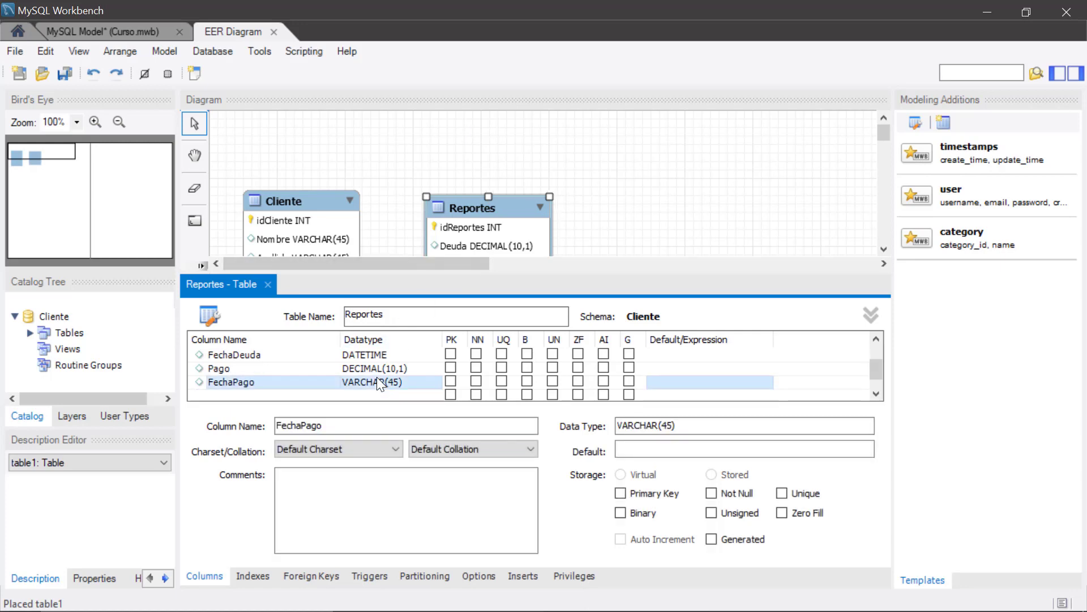
left_click(423, 388)
left_click(435, 384)
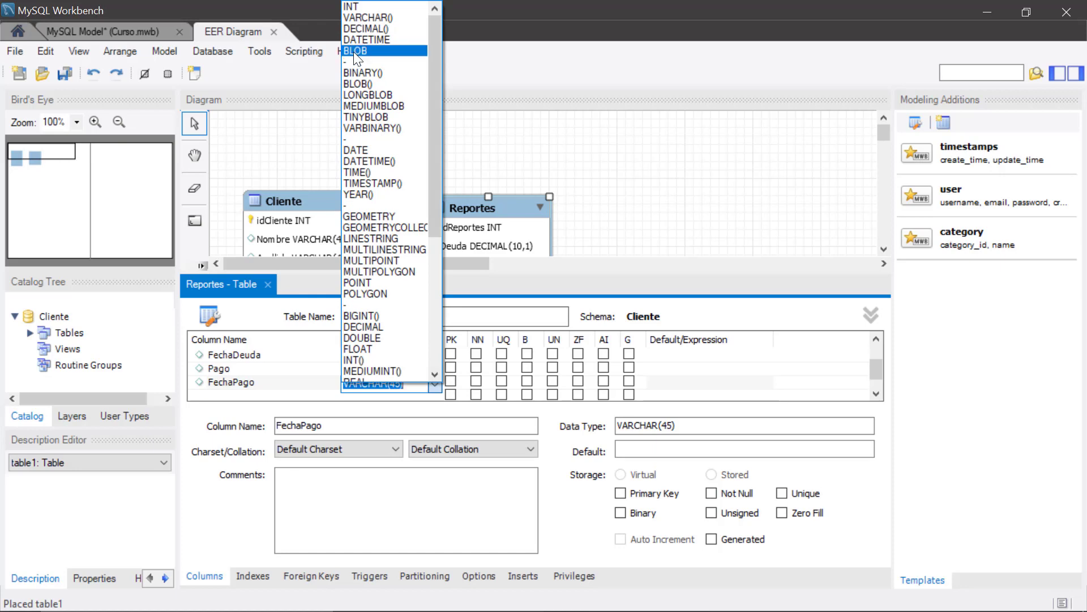
left_click(378, 37)
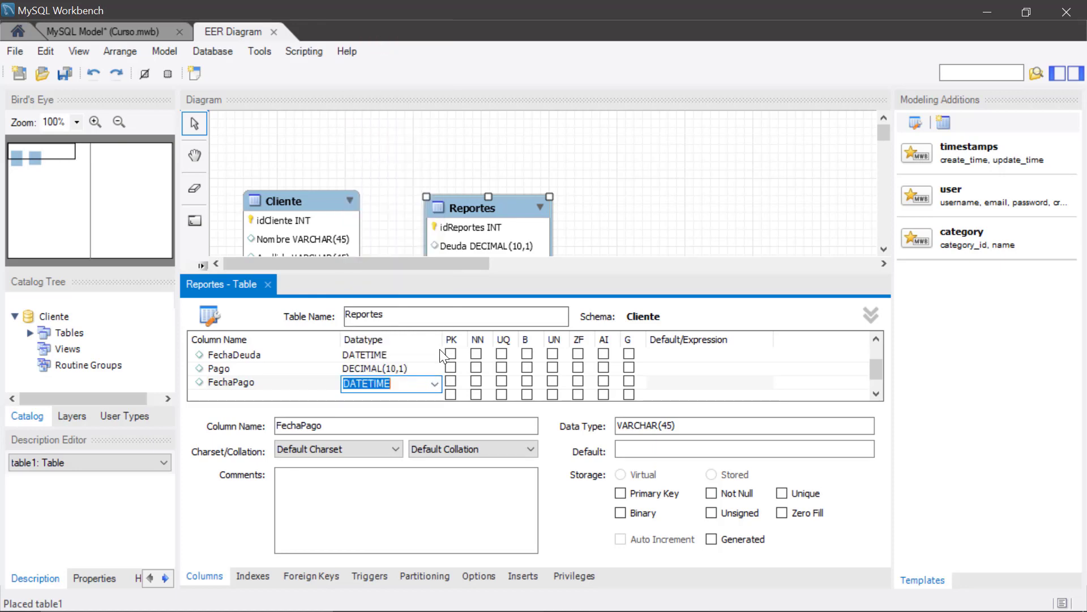
Add a DuedaActual column with datatype DECIMAL(10,1) below FechaPago in the Reportes table
left_click(297, 391)
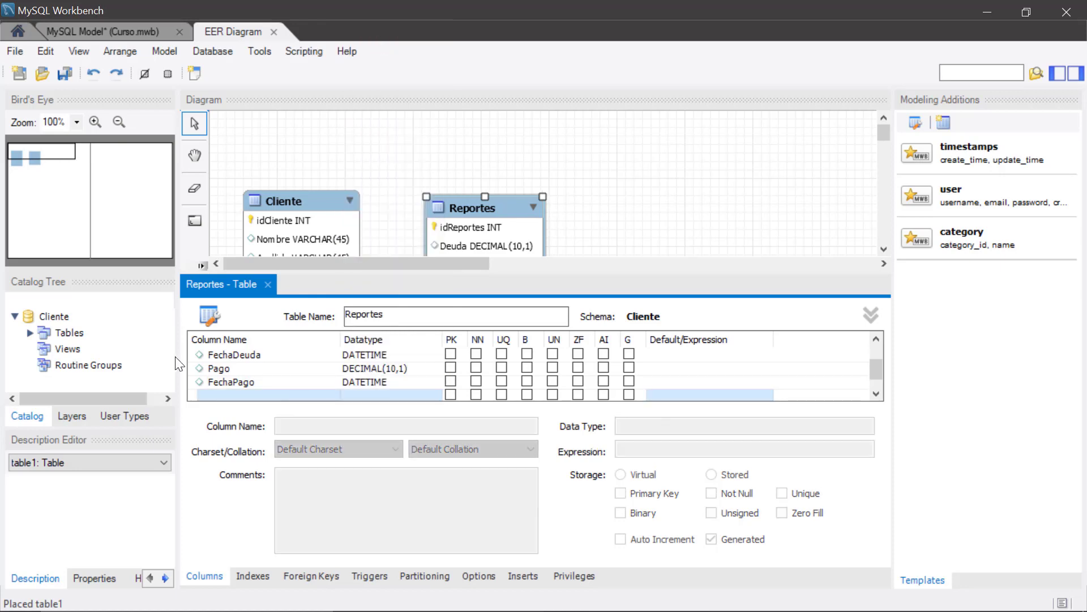
left_click(217, 394)
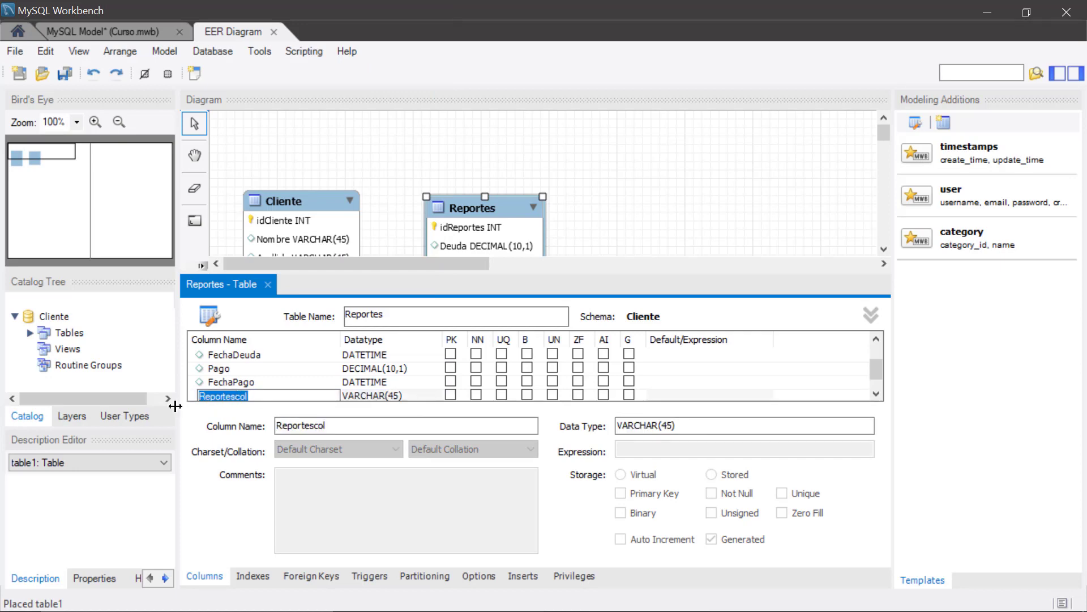
type("DuedaActual")
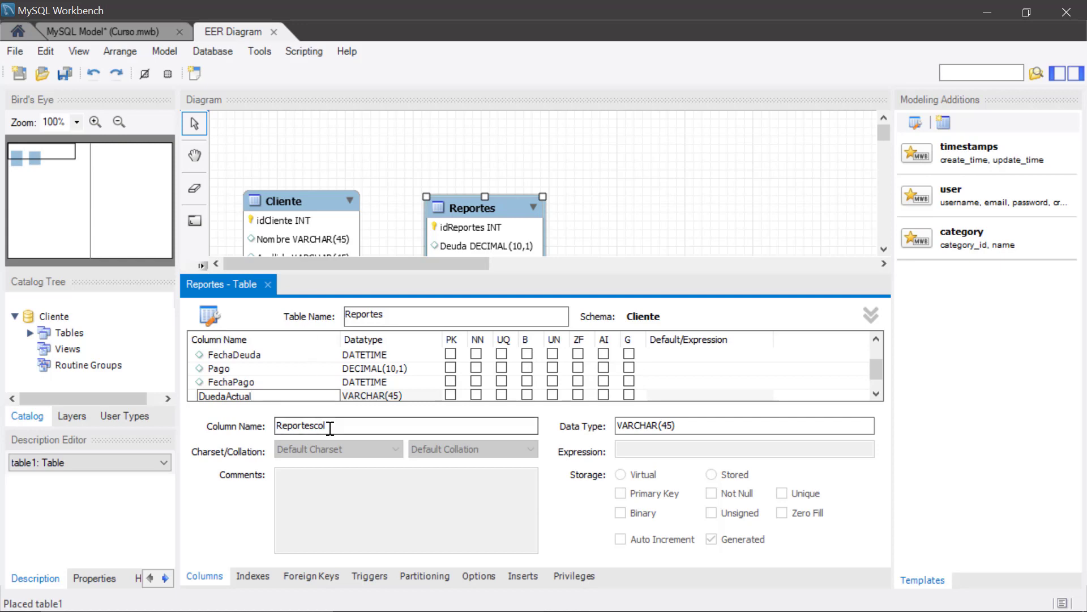
left_click(380, 394)
left_click(377, 387)
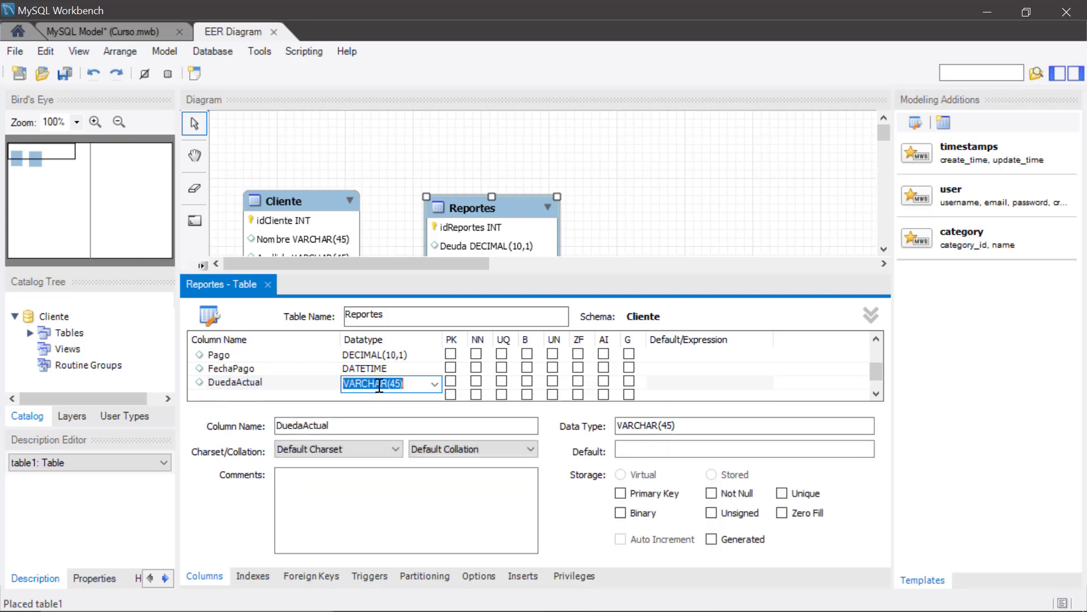
left_click(436, 383)
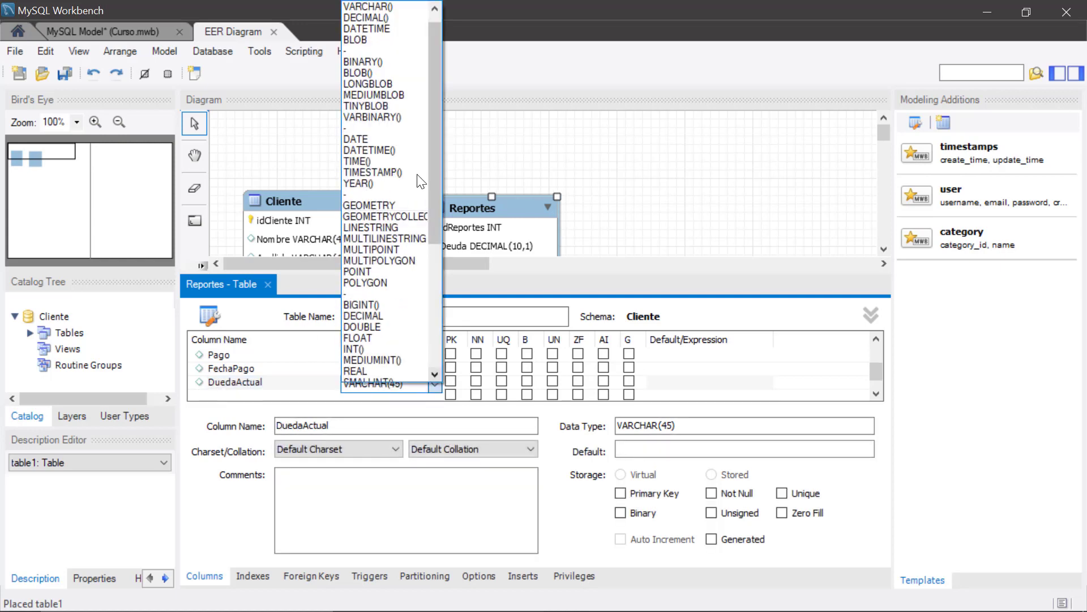
left_click(381, 18)
type("10")
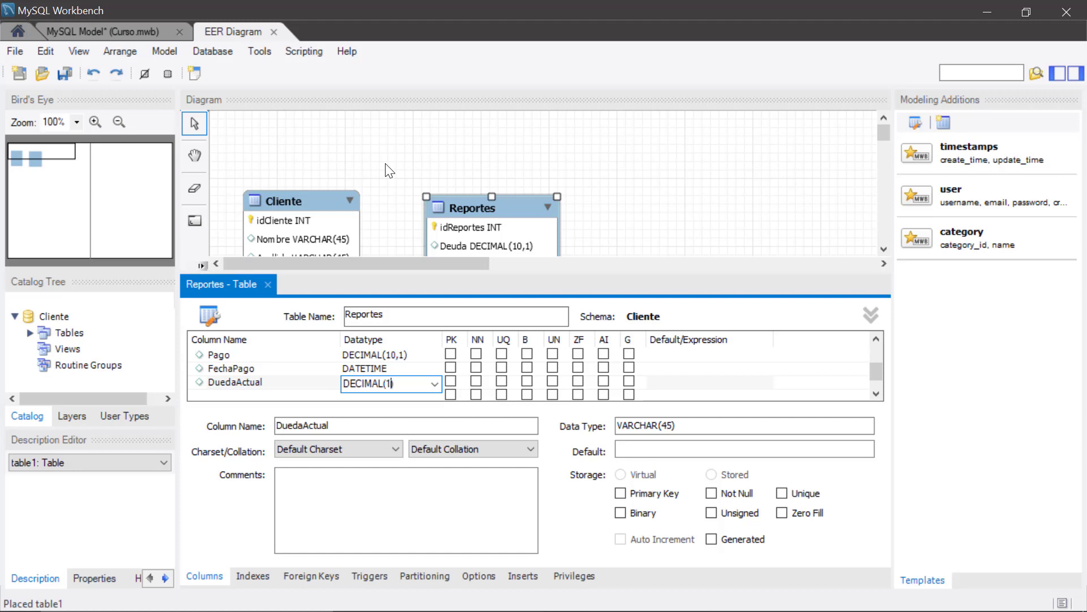
type("1)")
Add a Cambio column with datatype DECIMAL(10,1) below DuedaActual and close the Reportes table editor
left_click(235, 394)
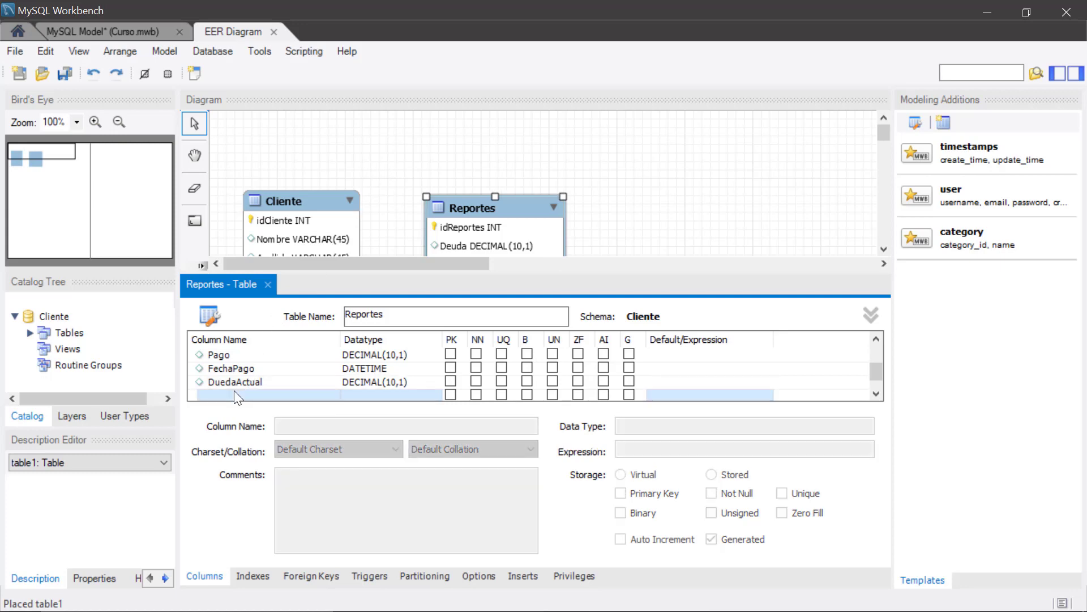
left_click(234, 392)
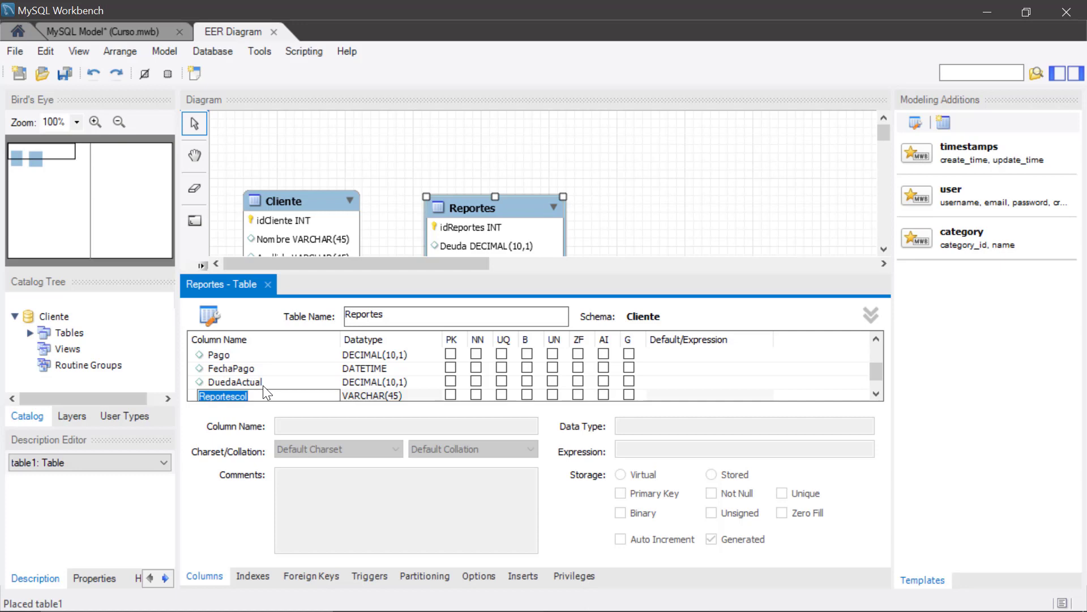
type("Cambio")
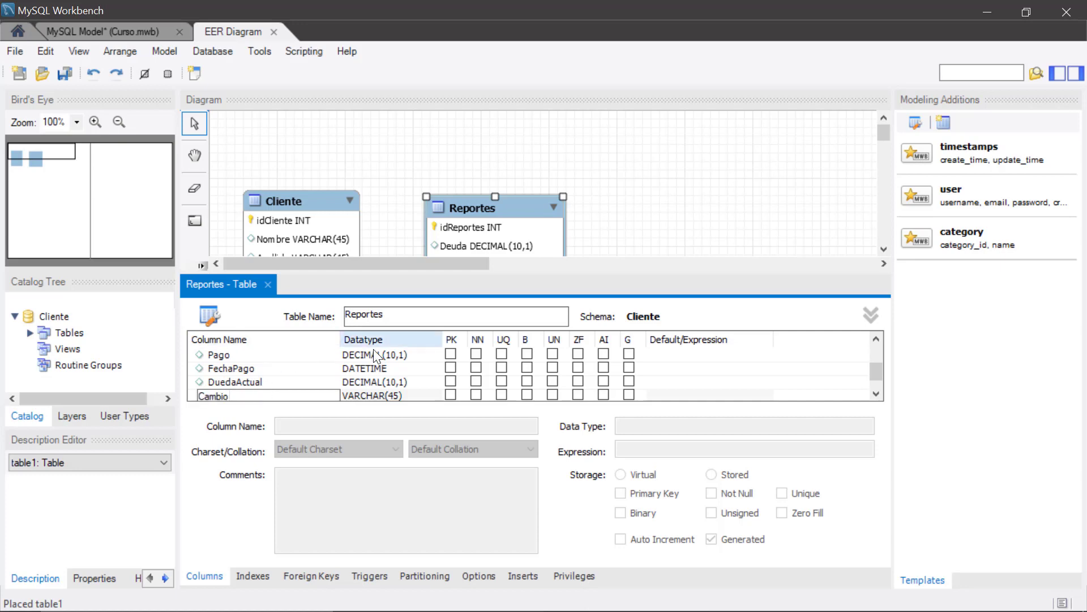
left_click(392, 392)
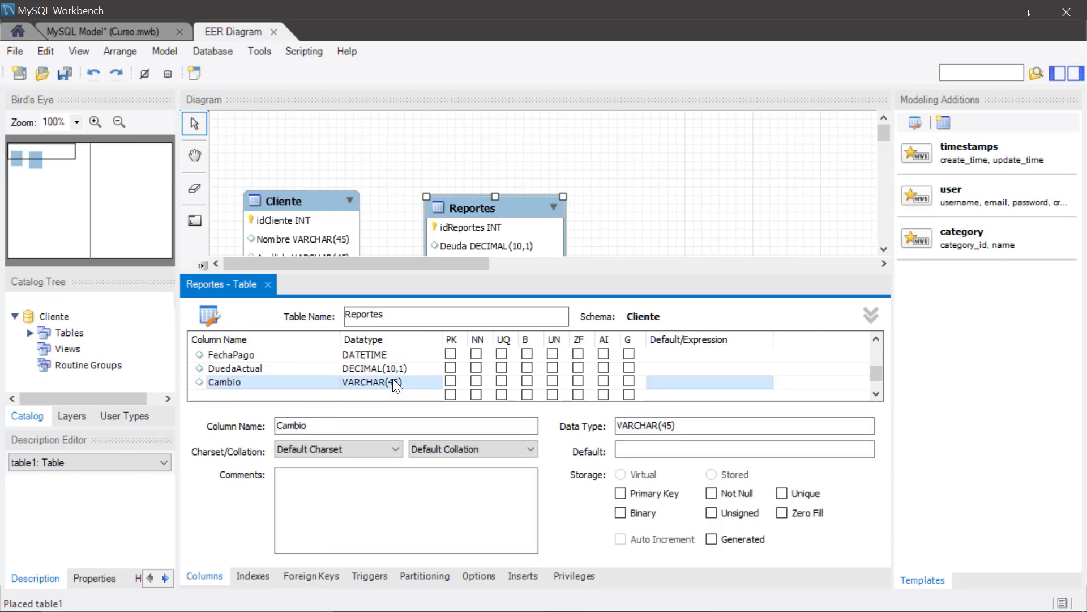
left_click(399, 380)
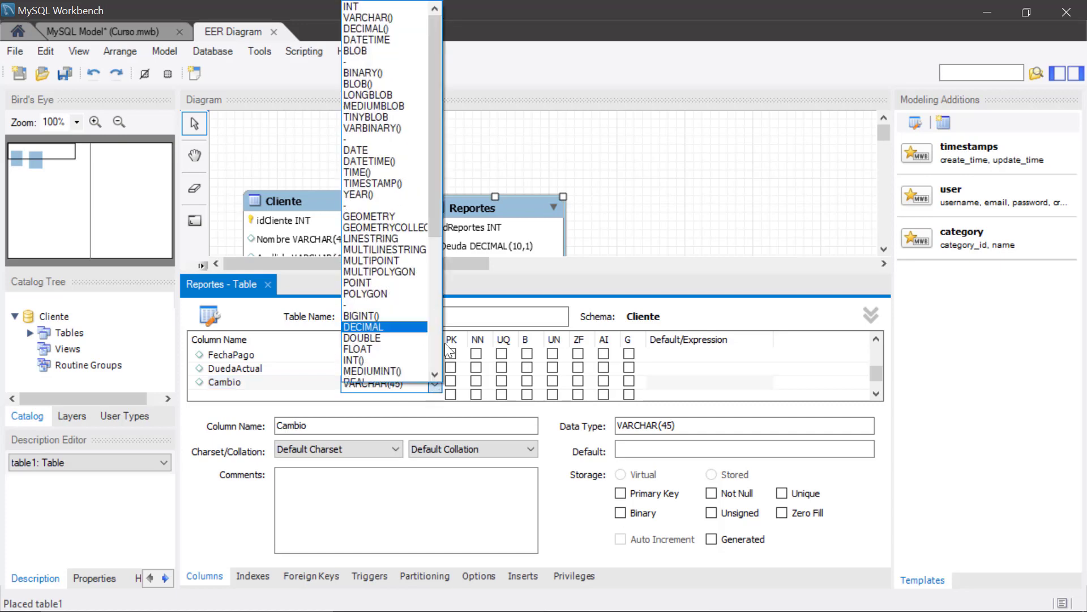
left_click(389, 28)
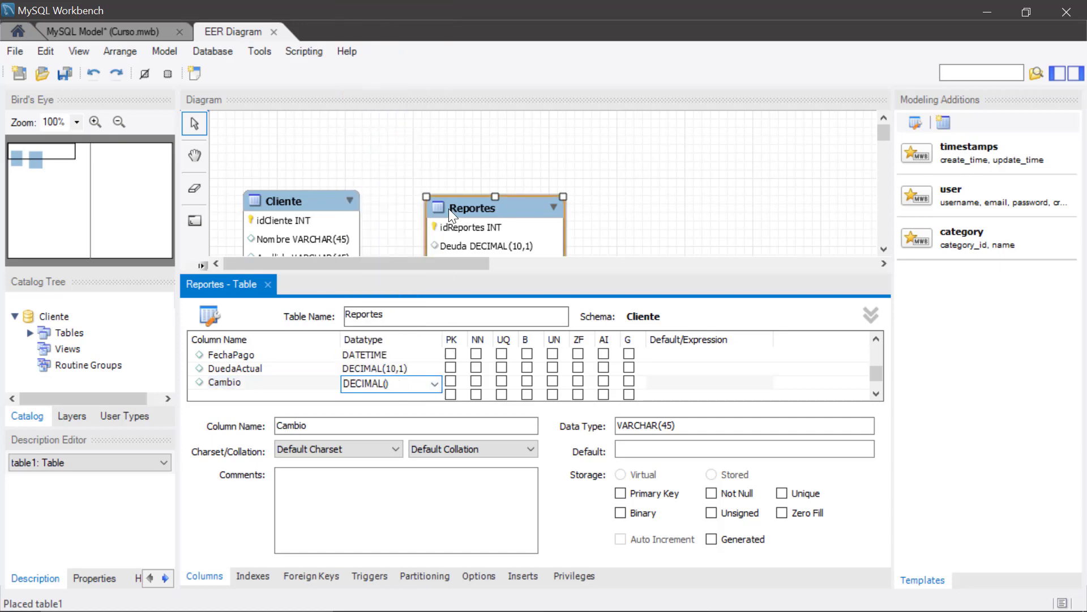
type("10,1")
key("Return")
left_click(268, 283)
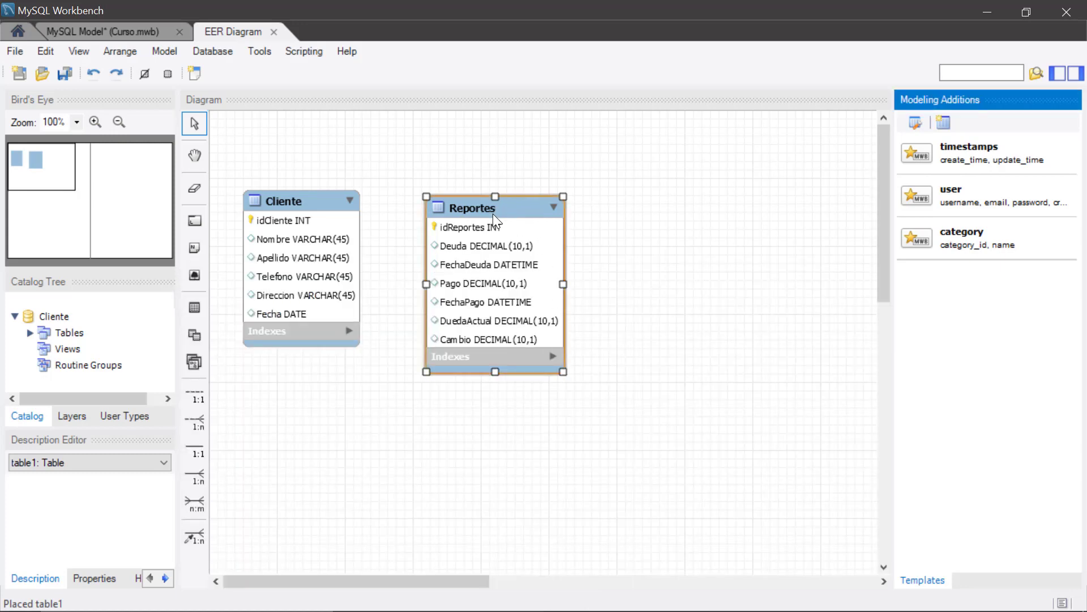
Reposition the Reportes table roughly level with Cliente, leaving a wider gap between the two tables
left_click_drag(493, 213, 492, 209)
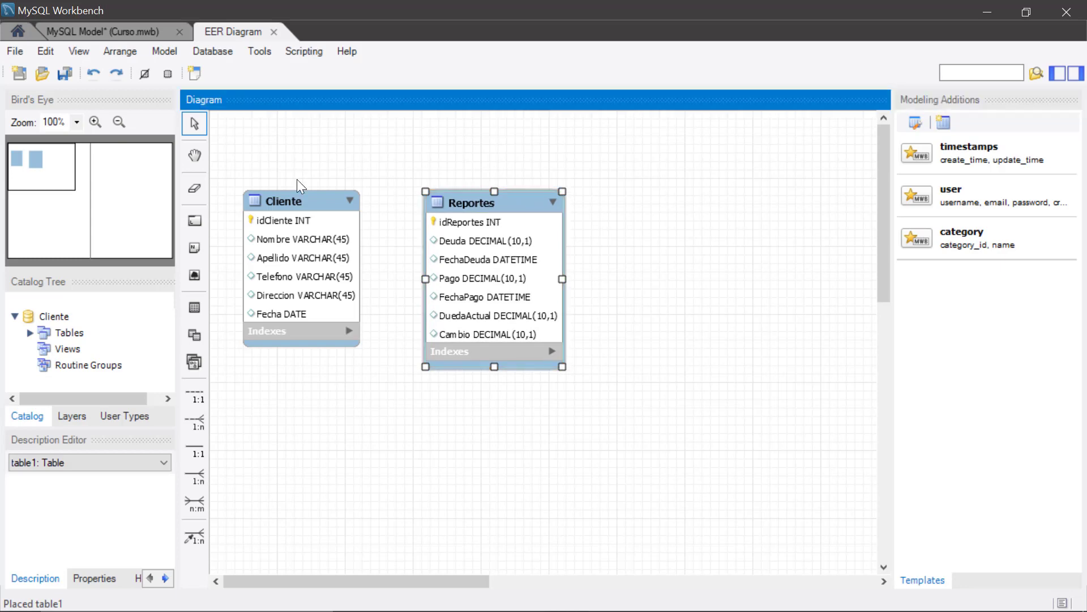
left_click(290, 203)
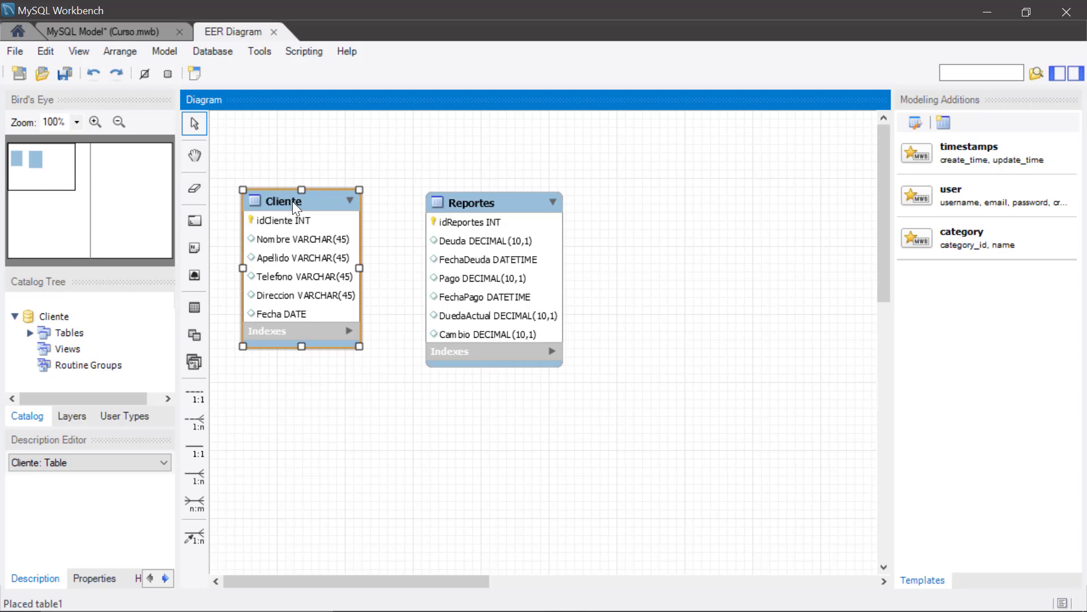
left_click(477, 202)
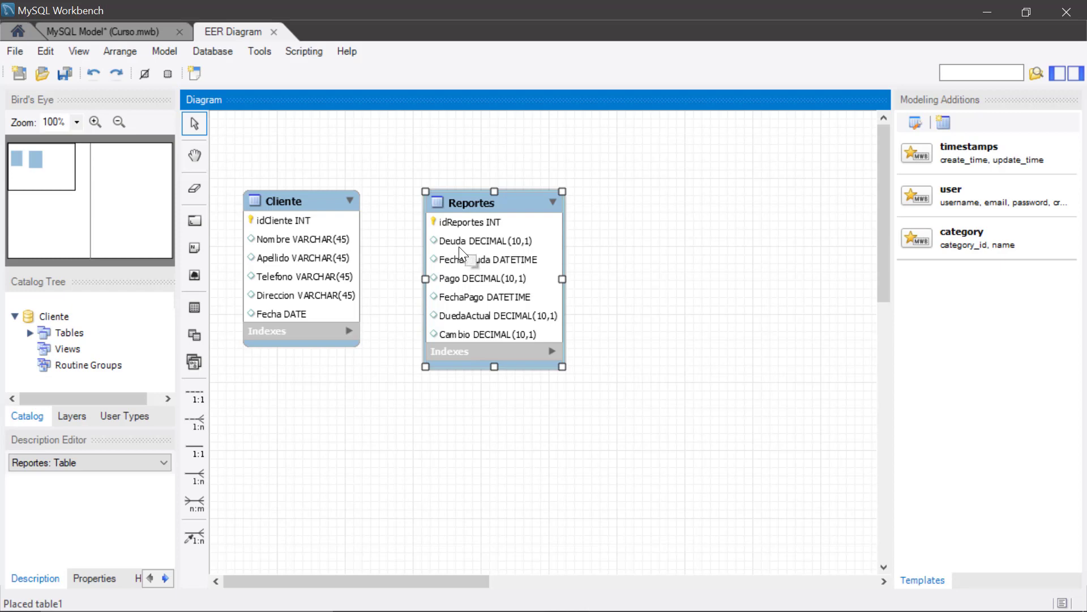
left_click(280, 219)
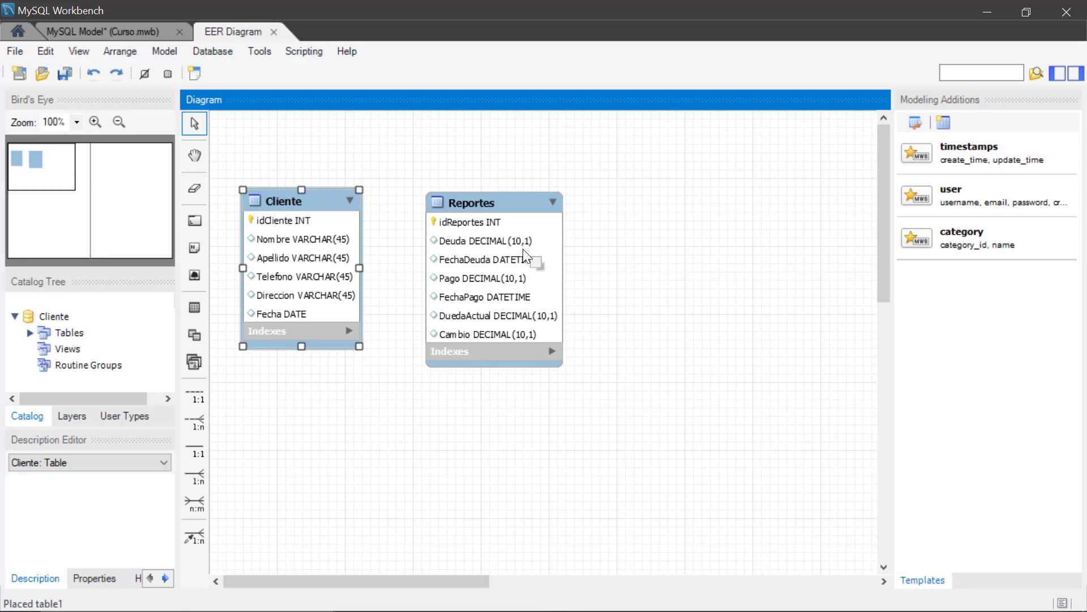
left_click_drag(491, 202, 529, 204)
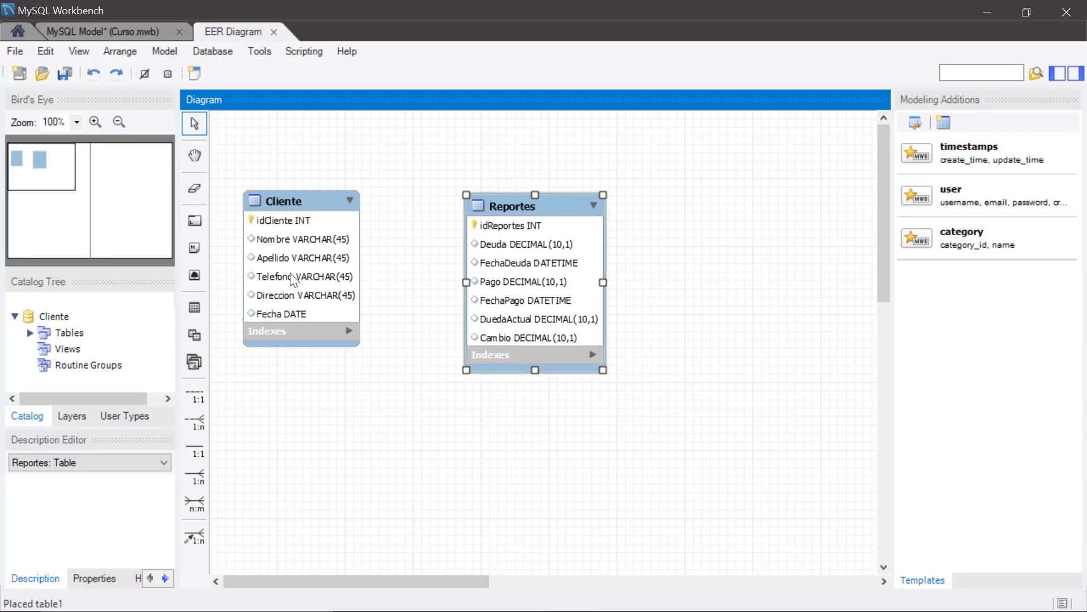
Create a 1:n non-identifying relationship with Reportes receiving the foreign key and Cliente as the referenced table
left_click(200, 423)
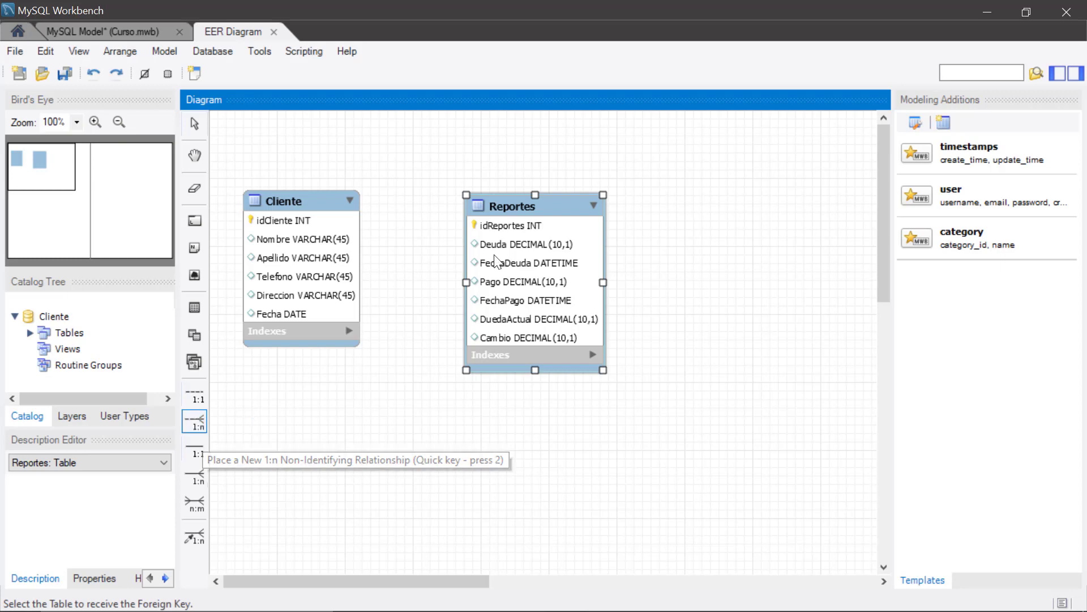
left_click(538, 211)
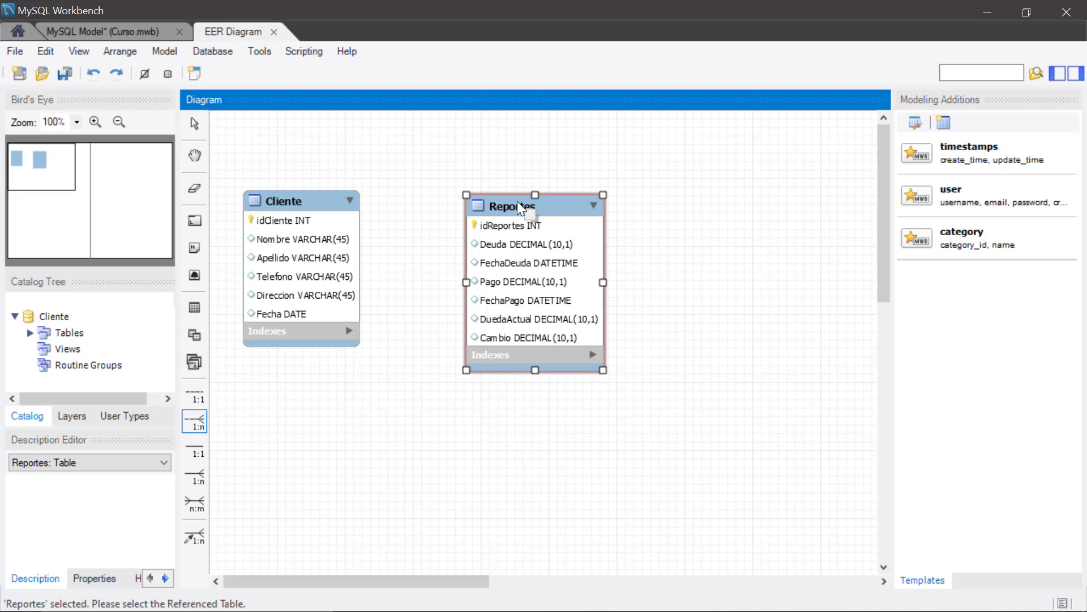
left_click(298, 200)
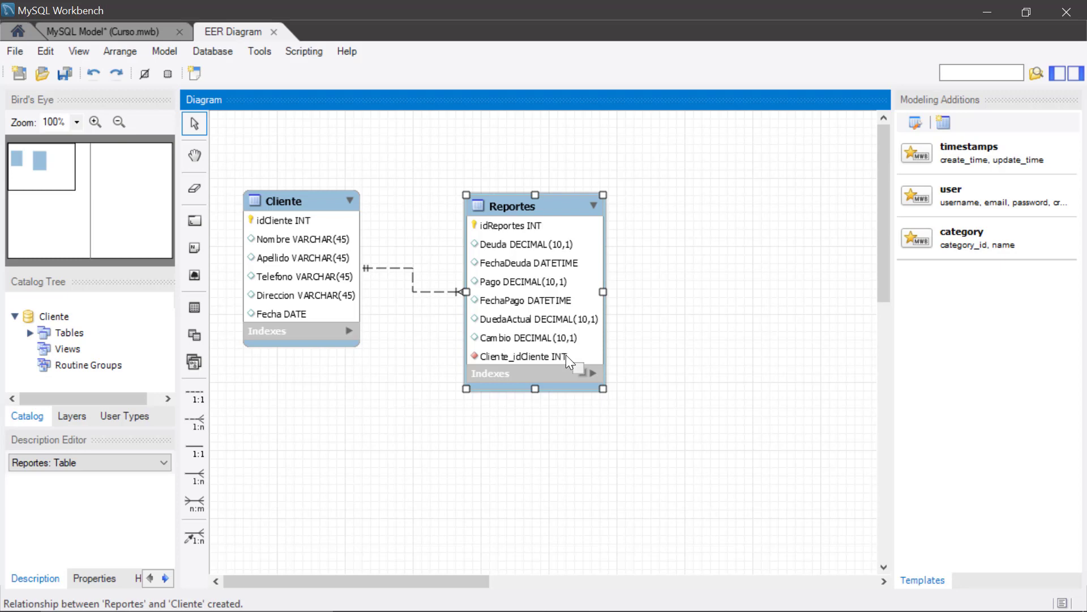
Rename the Cliente_idCliente foreign key column of the Reportes table as idClientes and close the table editor
double_click(499, 206)
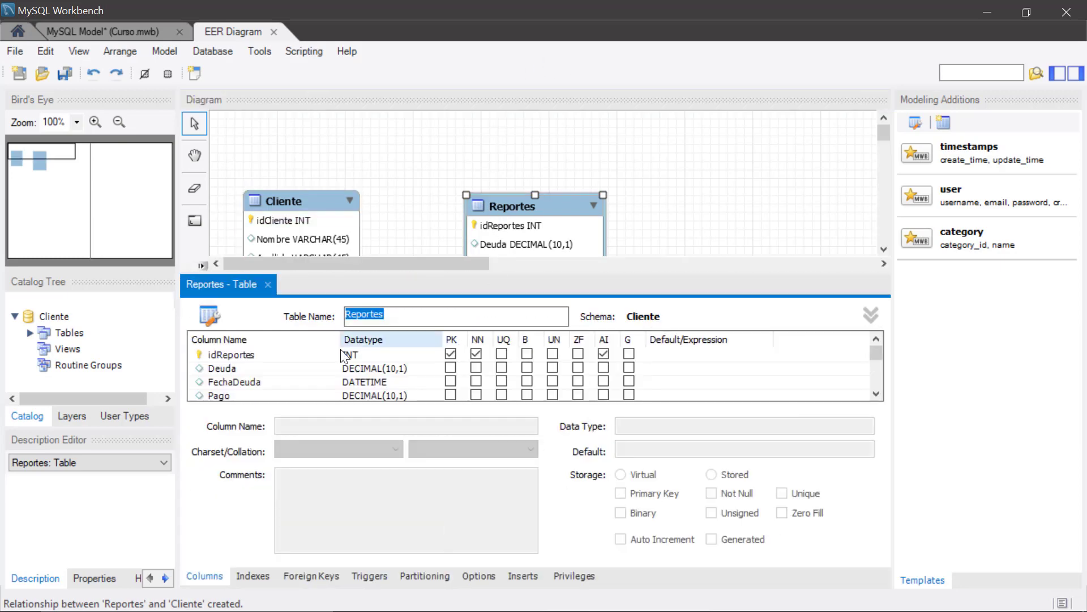
scroll(341, 357, "down", 2)
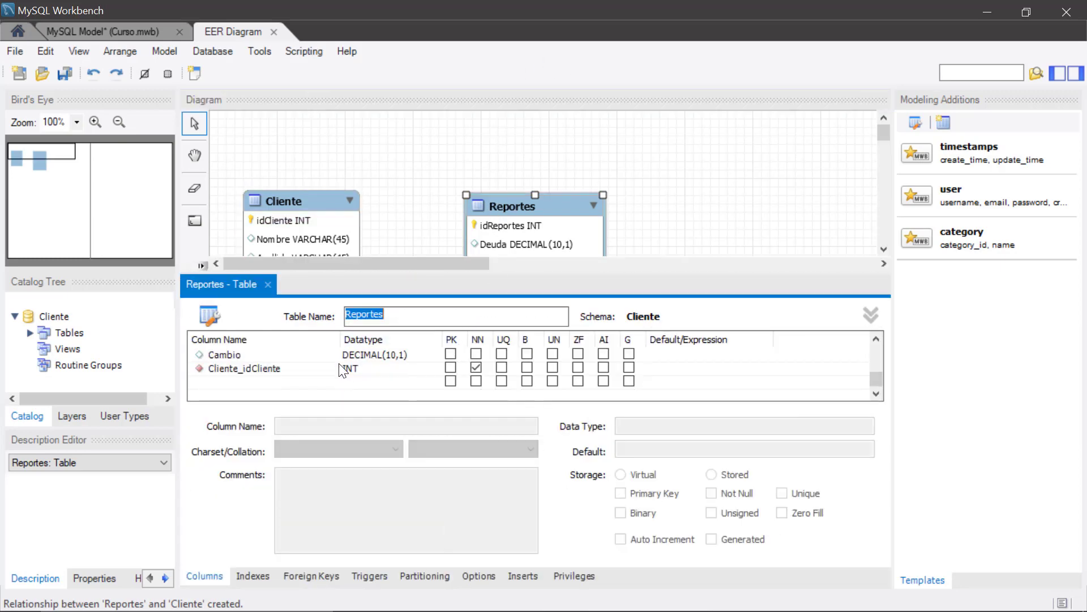
left_click(244, 374)
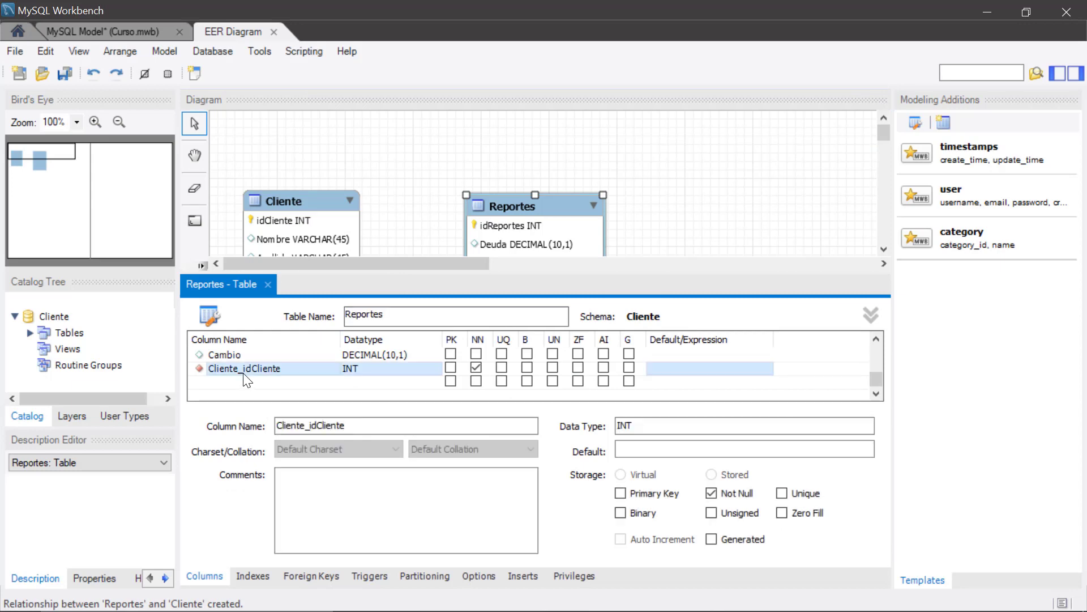
left_click(243, 374)
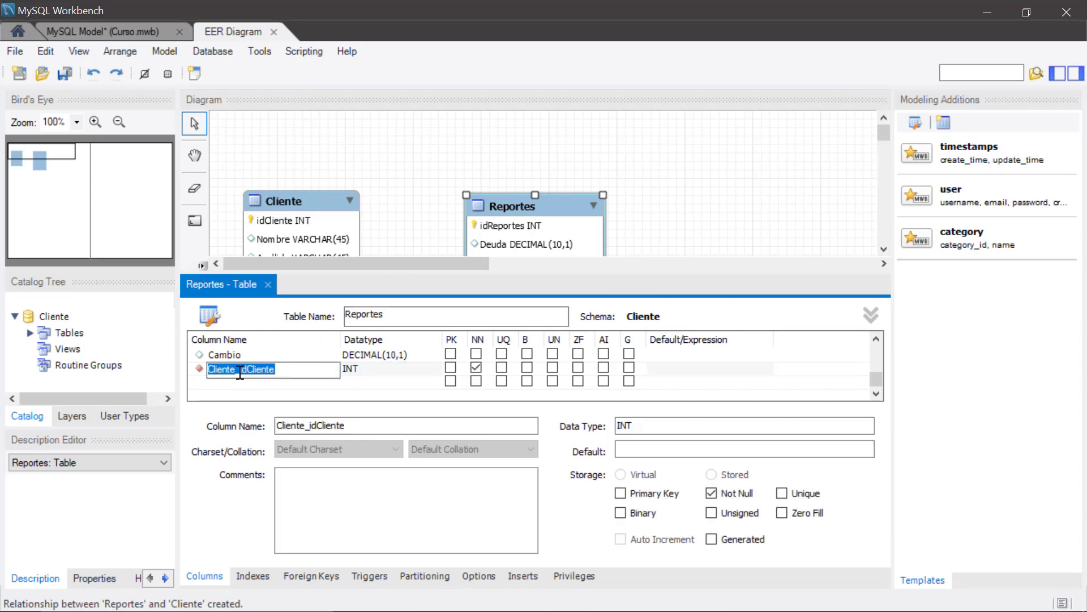
left_click(243, 370)
key("BackSpace")
key("BackSpace")
key("BackSpace")
key("BackSpace")
key("BackSpace")
key("BackSpace")
key("BackSpace")
key("BackSpace")
left_click(267, 375)
type("s")
left_click(267, 285)
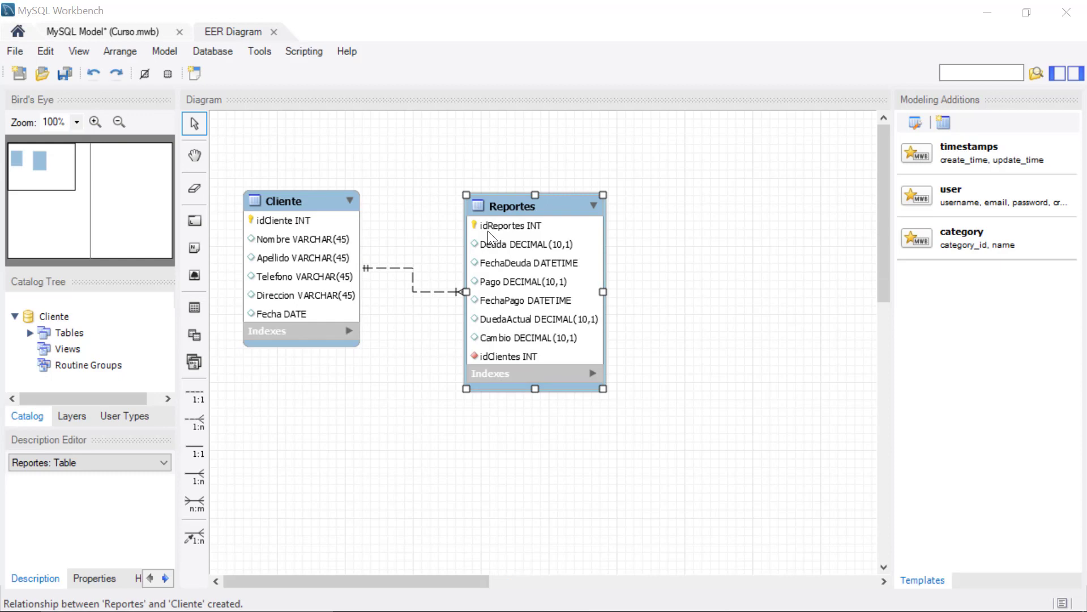
left_click(490, 354)
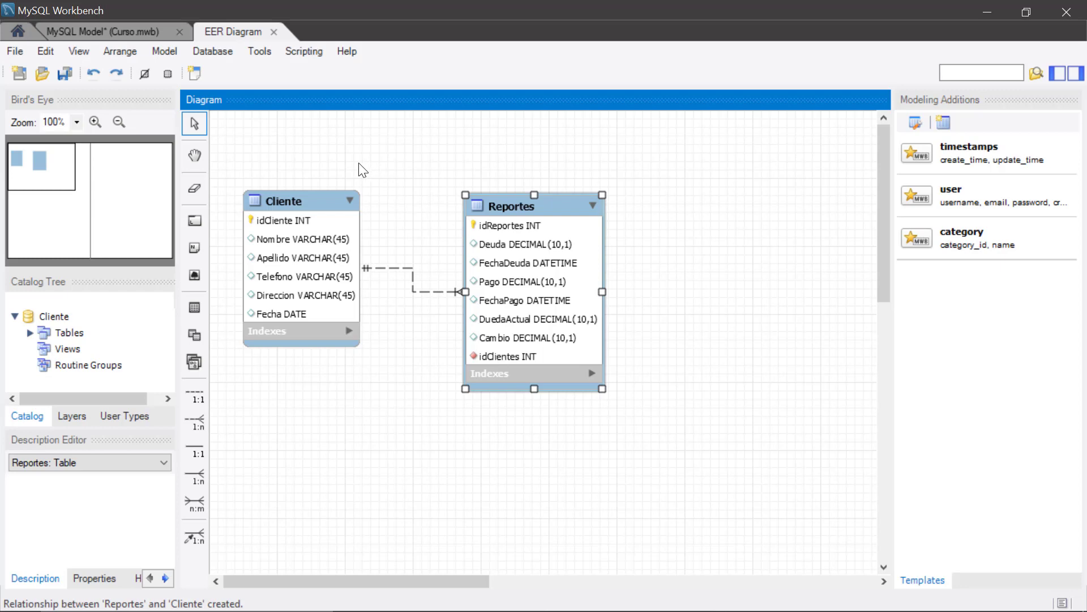
left_click(275, 226)
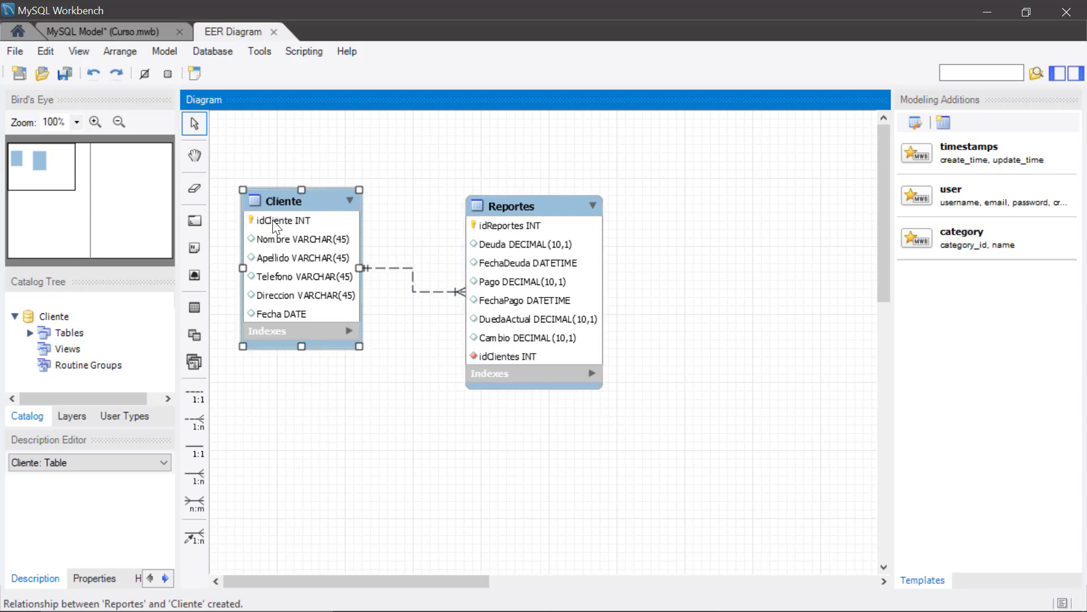
left_click(496, 353)
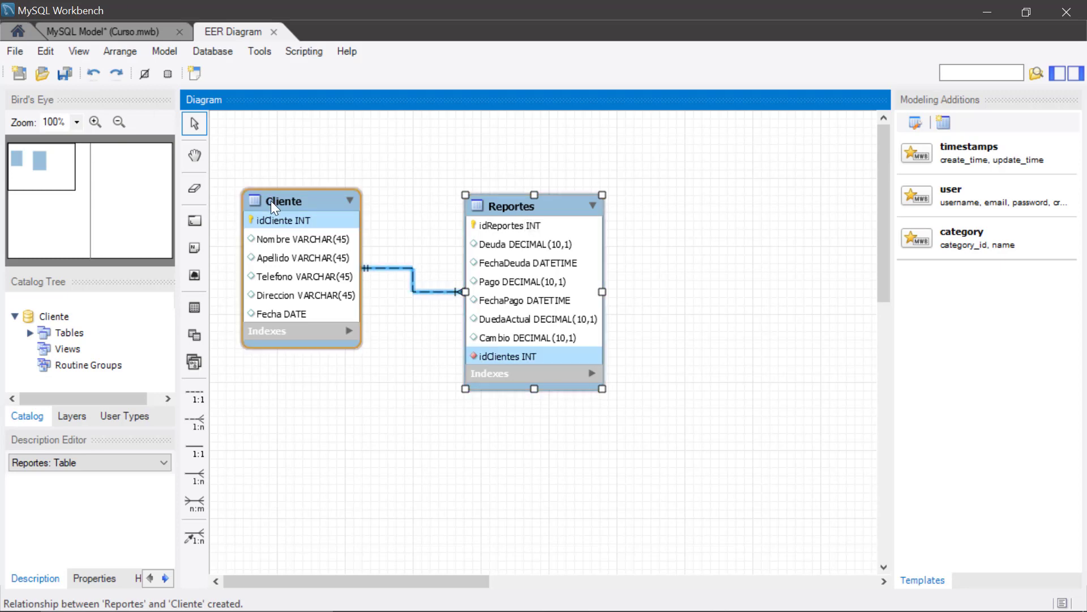
Place a new table to the right of Reportes in the diagram and name it Proveedores
left_click(194, 307)
left_click(701, 215)
double_click(721, 226)
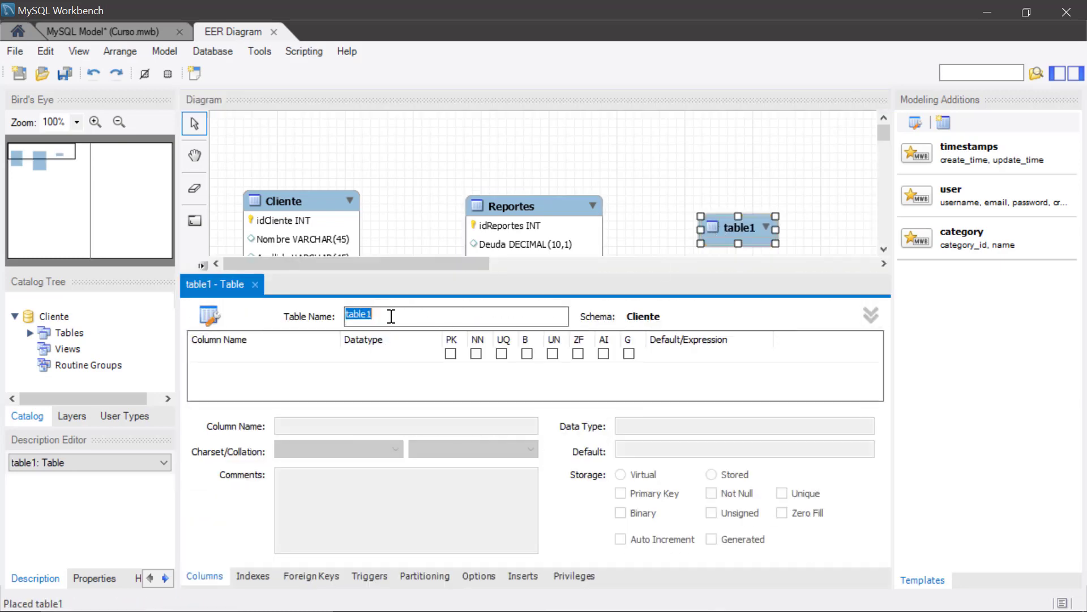
left_click(449, 320)
key("BackSpace")
key("BackSpace")
key("BackSpace")
key("BackSpace")
key("BackSpace")
key("BackSpace")
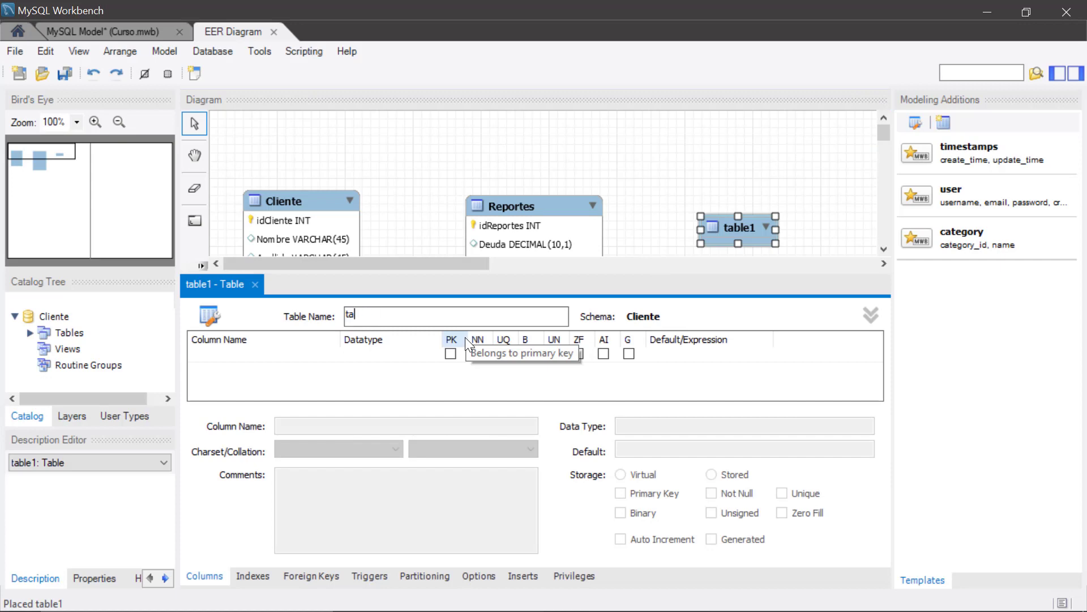
type("Pro")
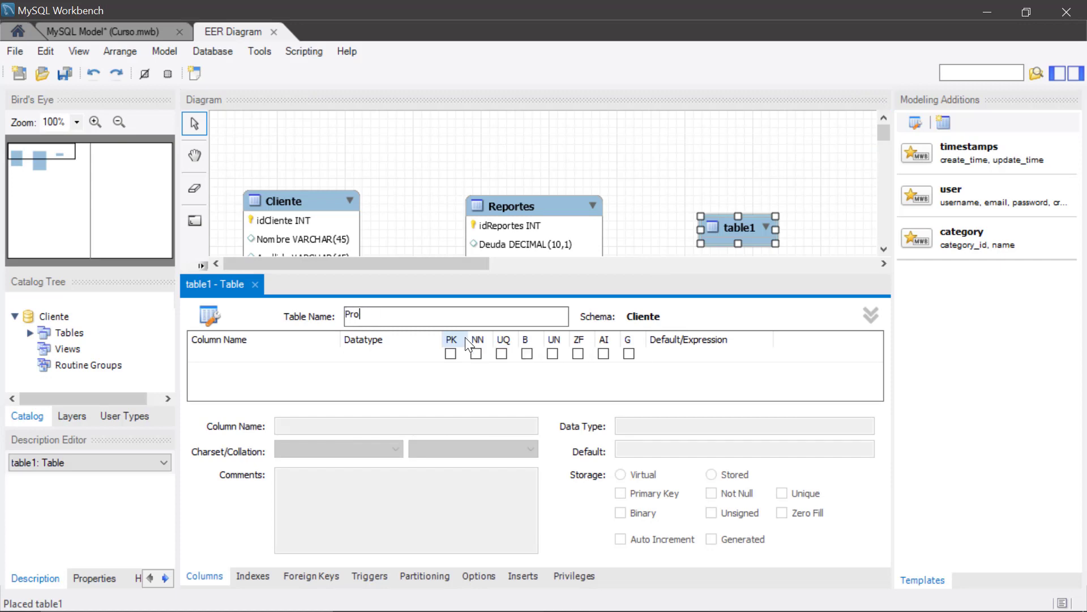
type("veedores")
Add an idProveedores INT column to Proveedores as a not-null, auto-incrementing primary key
left_click(294, 355)
left_click(233, 362)
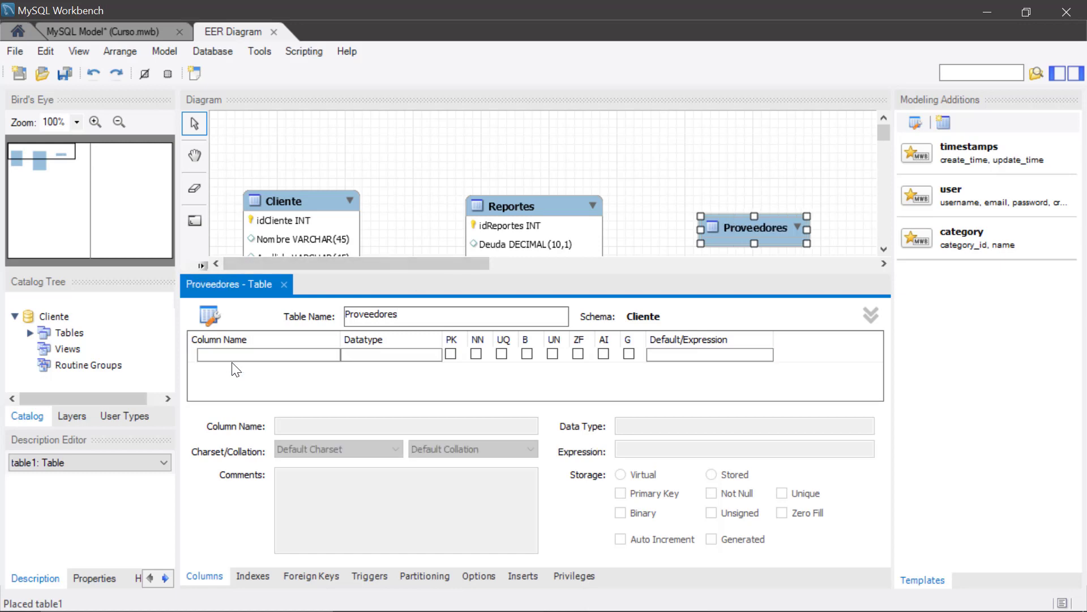
double_click(232, 357)
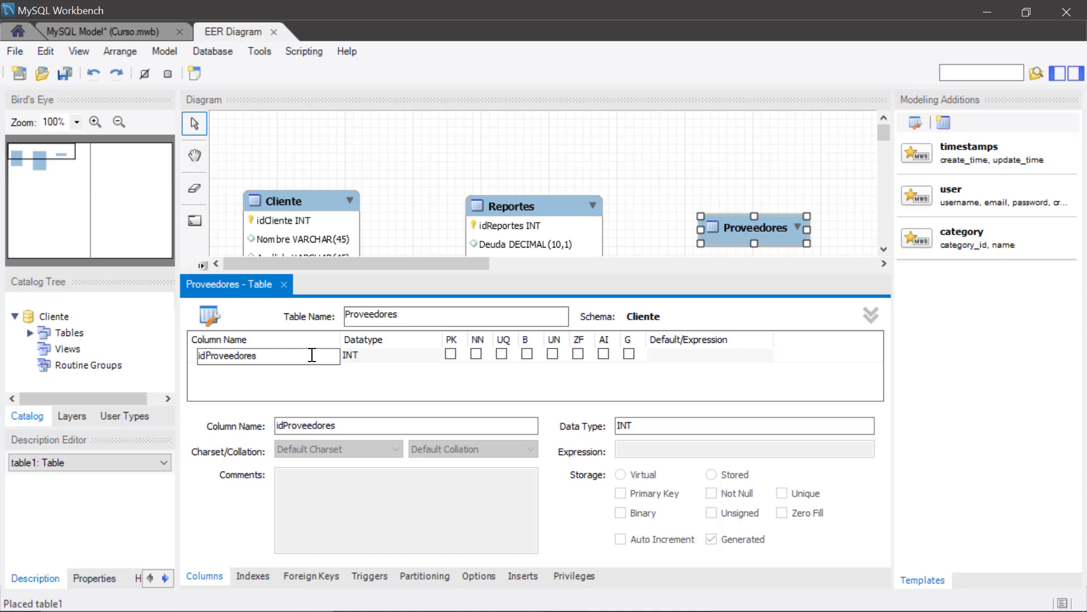
left_click(607, 355)
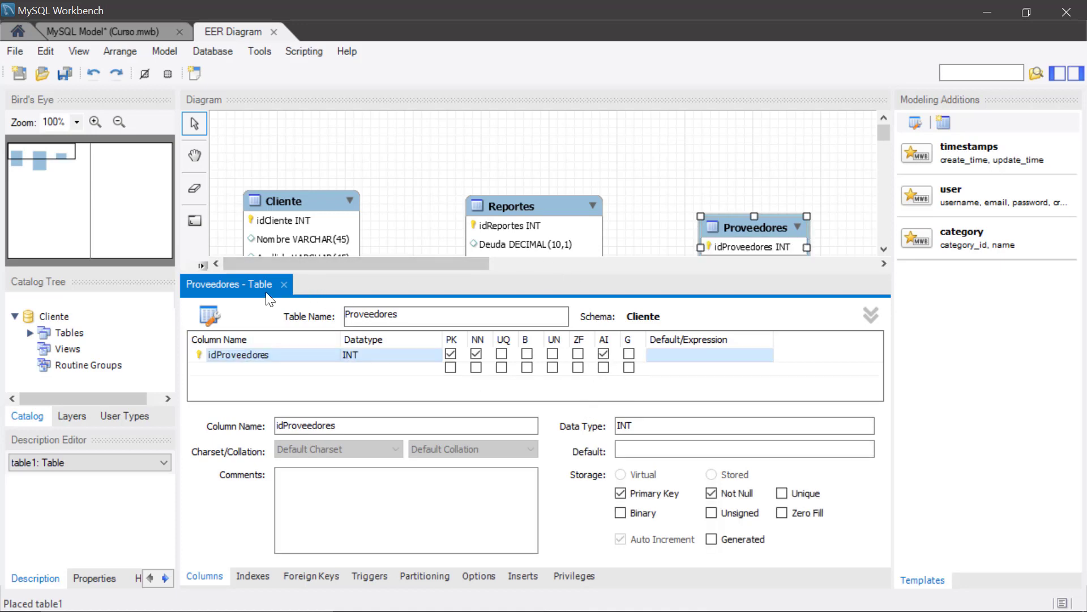
Close the Proveedores table editor and shift the Proveedores table slightly up and to the left in the diagram
left_click(279, 281)
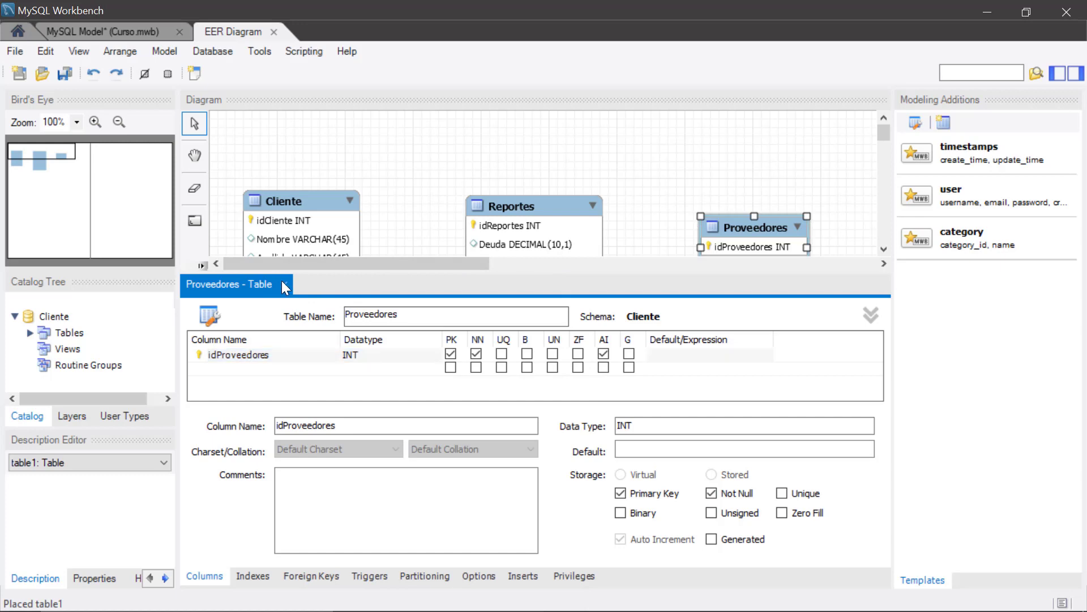
left_click(285, 284)
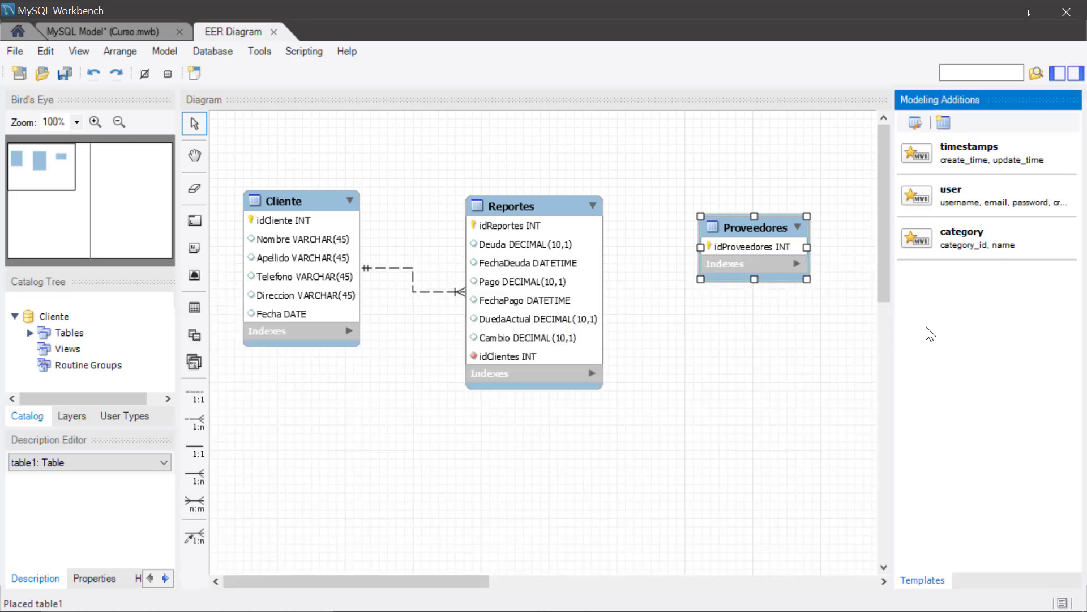
mouse_move(753, 221)
left_mouse_down()
mouse_move(715, 222)
mouse_move(715, 213)
mouse_move(743, 220)
left_mouse_up()
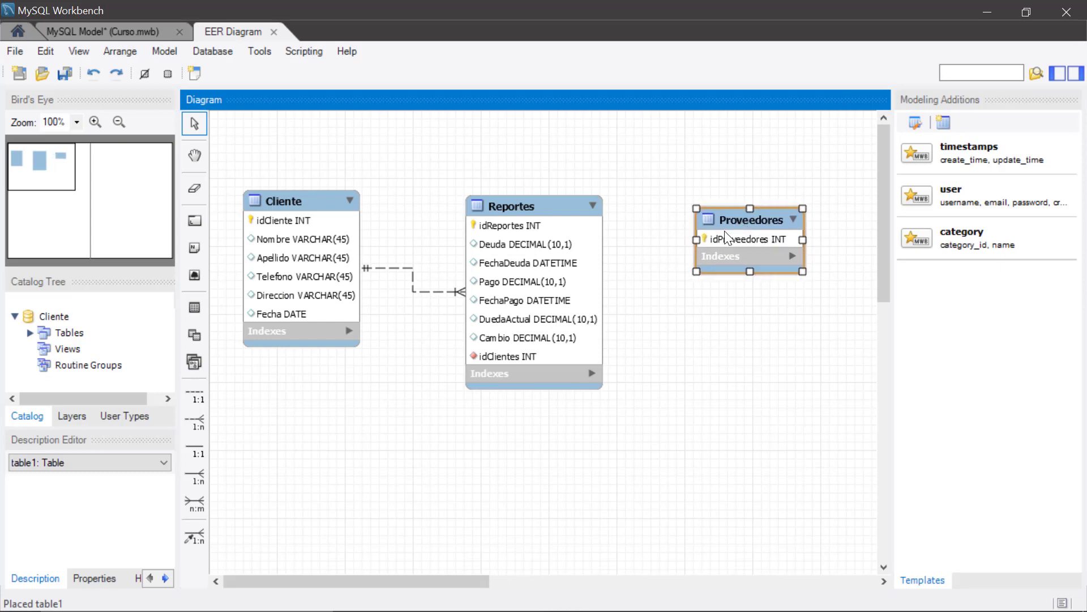
Create a 1:n non-identifying relationship with Reportes receiving the foreign key and Proveedores as the referenced table
left_click(515, 207)
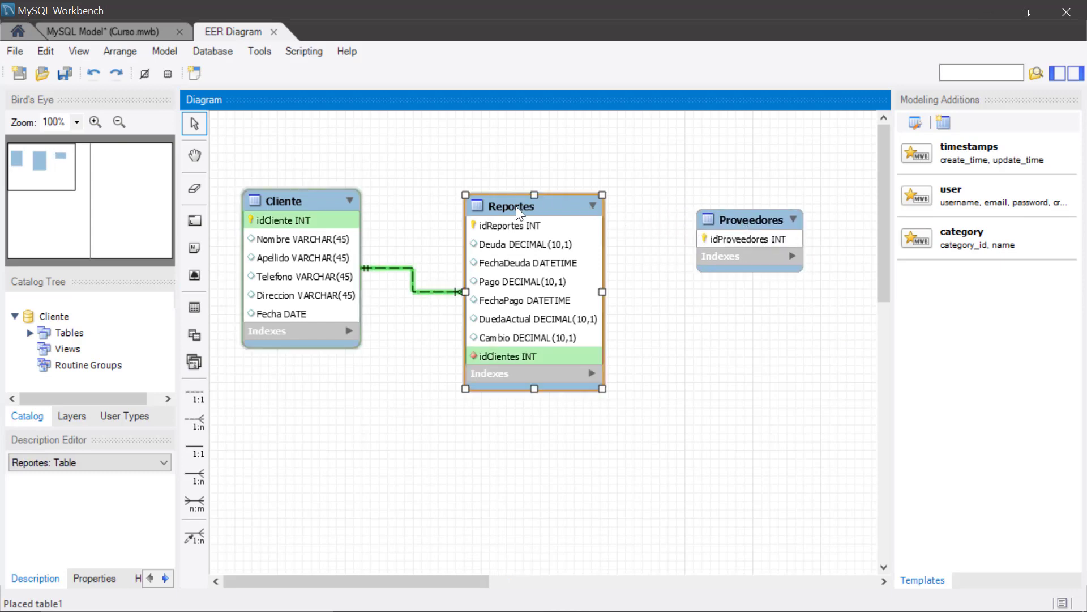
left_click(741, 225)
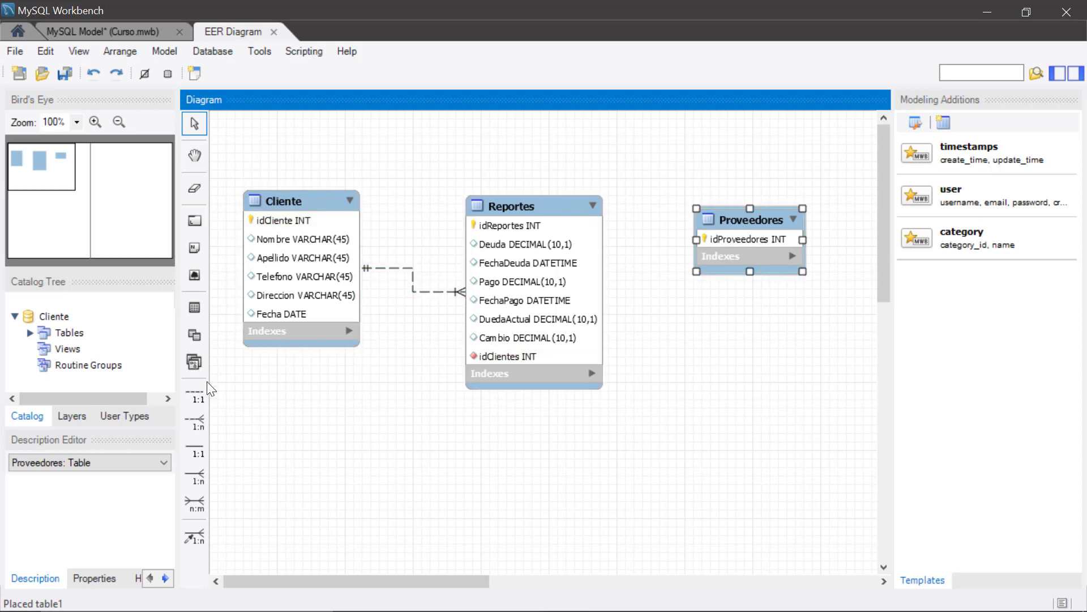
left_click(199, 418)
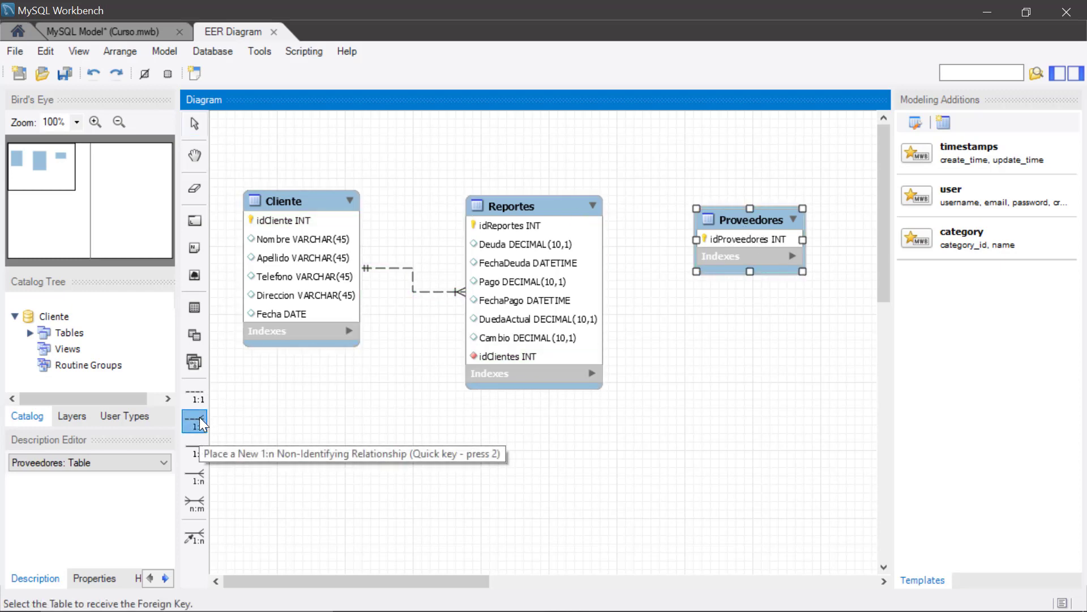
left_click(538, 204)
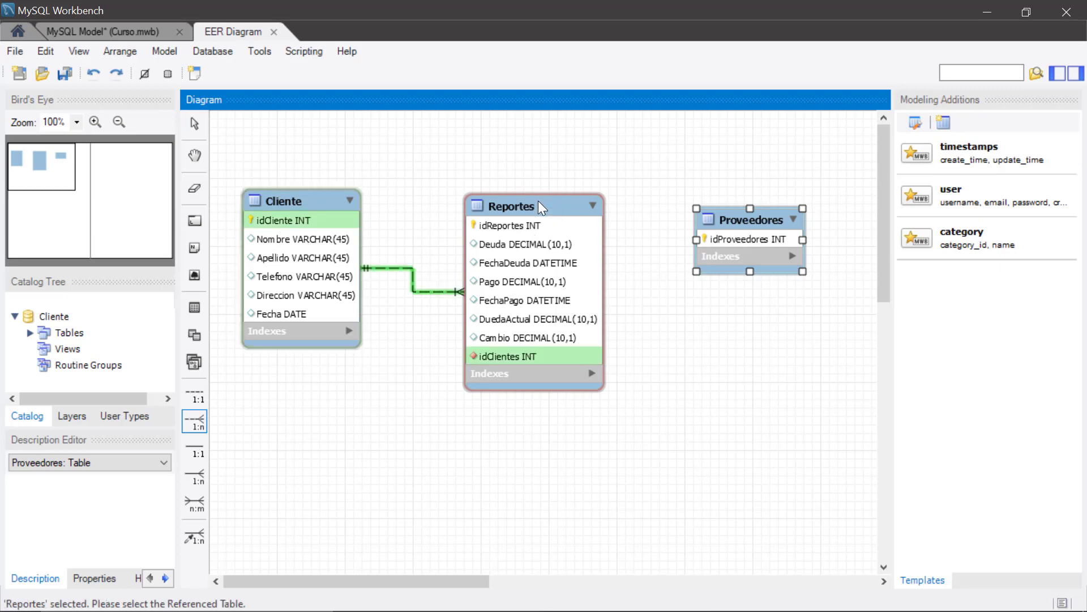
left_click(735, 215)
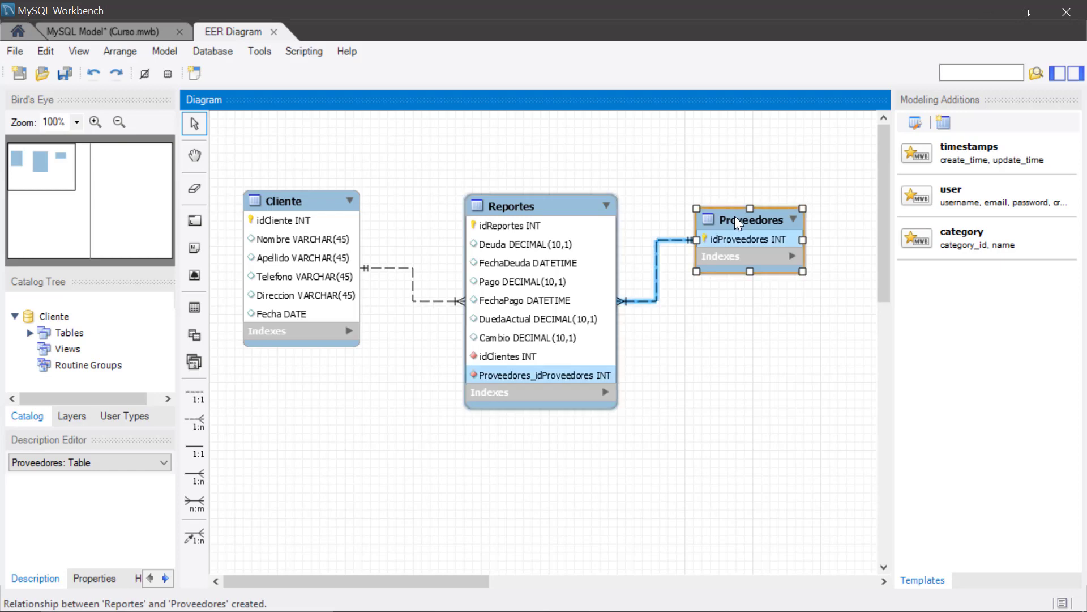
Delete the Proveedores table from the model and remove the leftover Proveedores_idProveedores column from Reportes, closing the table editor
right_click(762, 222)
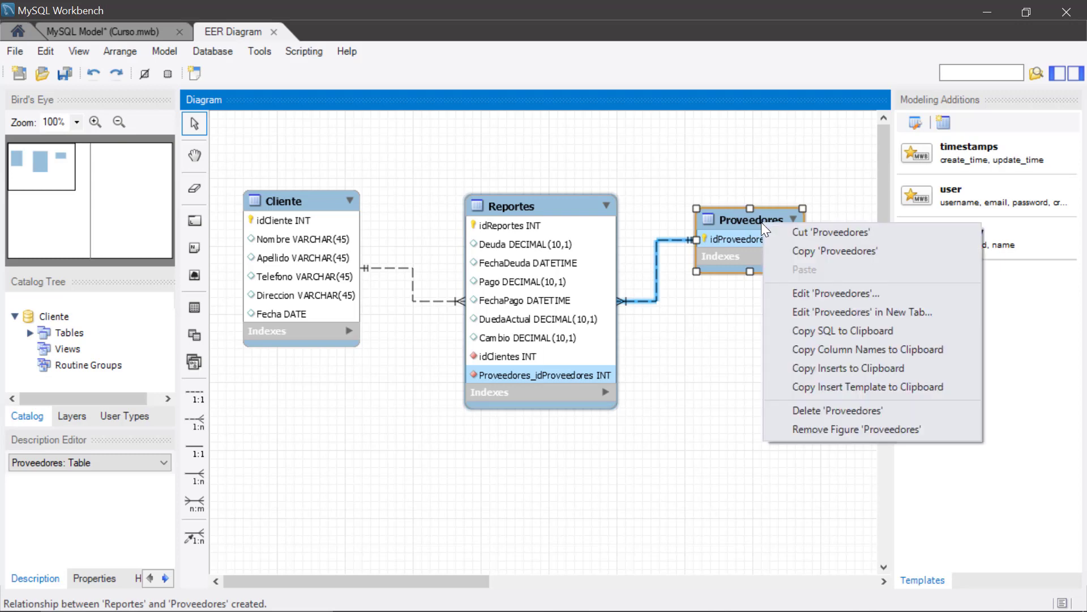
left_click(798, 410)
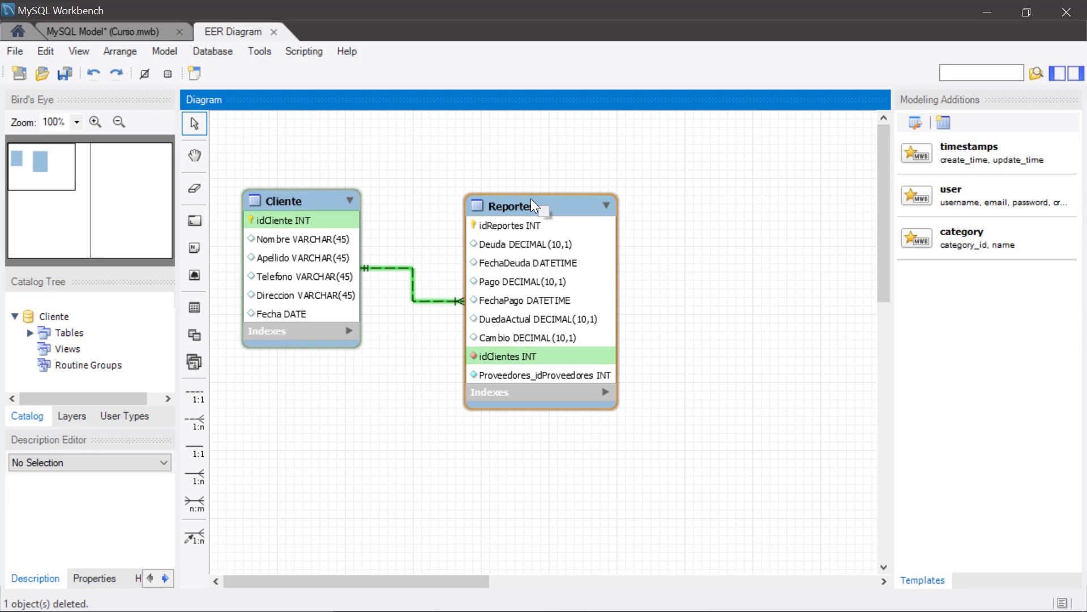
left_click(503, 374)
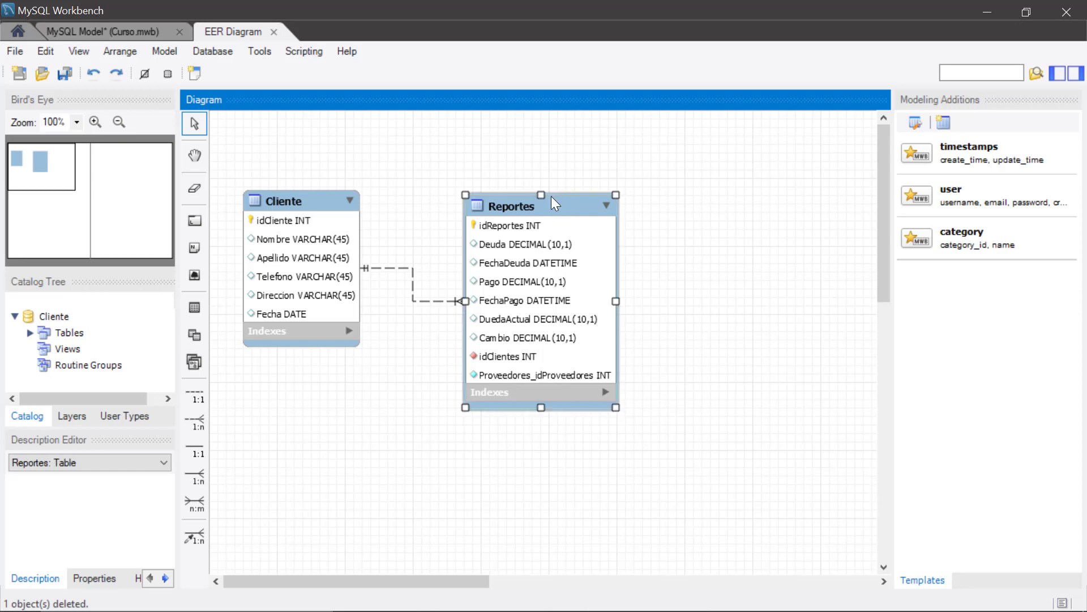
double_click(539, 200)
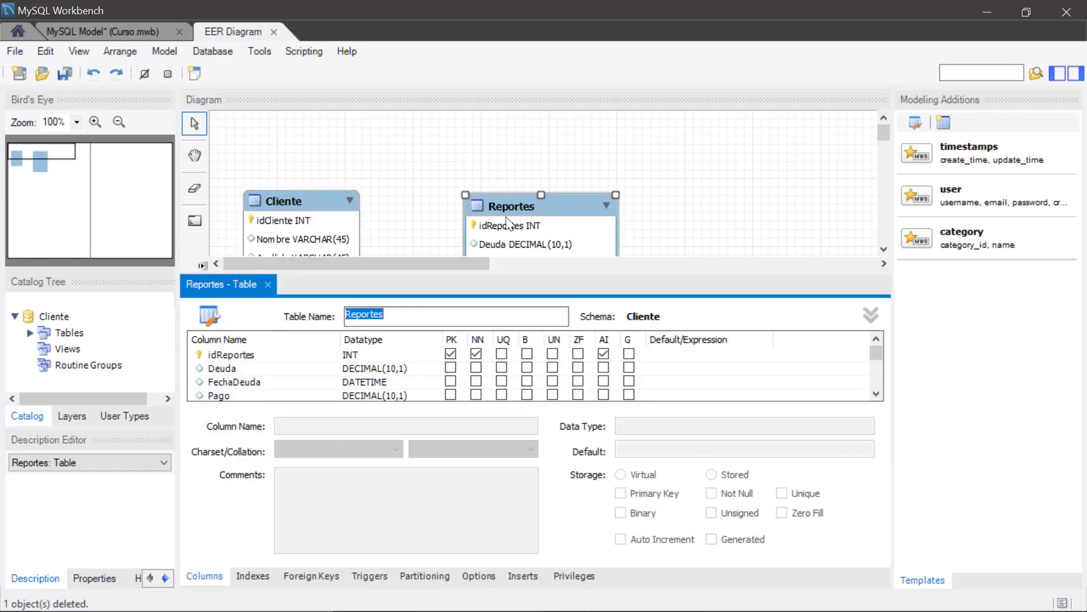
scroll(266, 374, "down", 3)
left_click(258, 369)
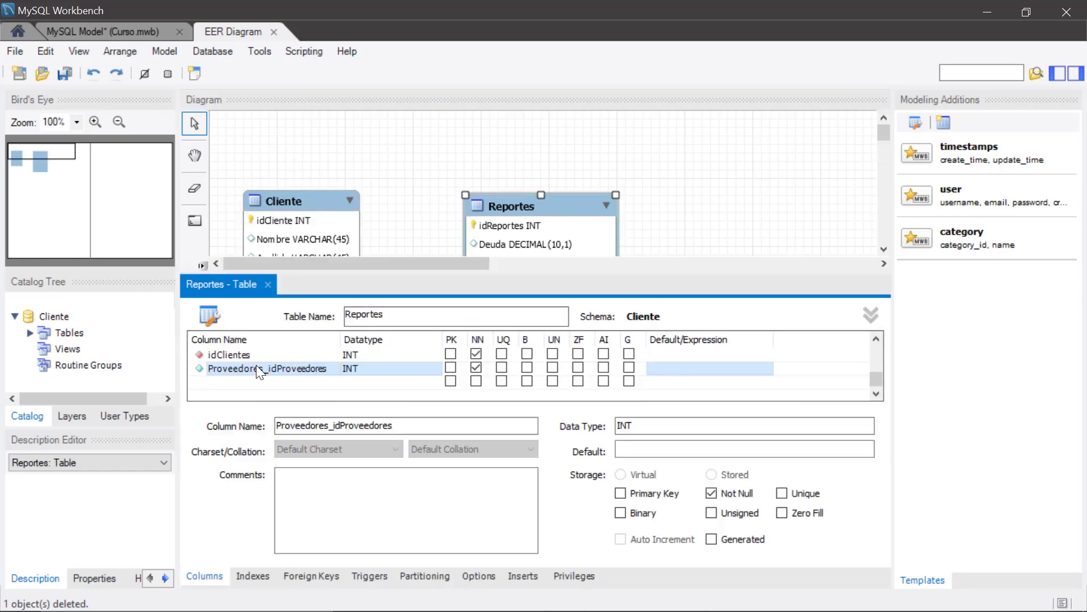
right_click(256, 363)
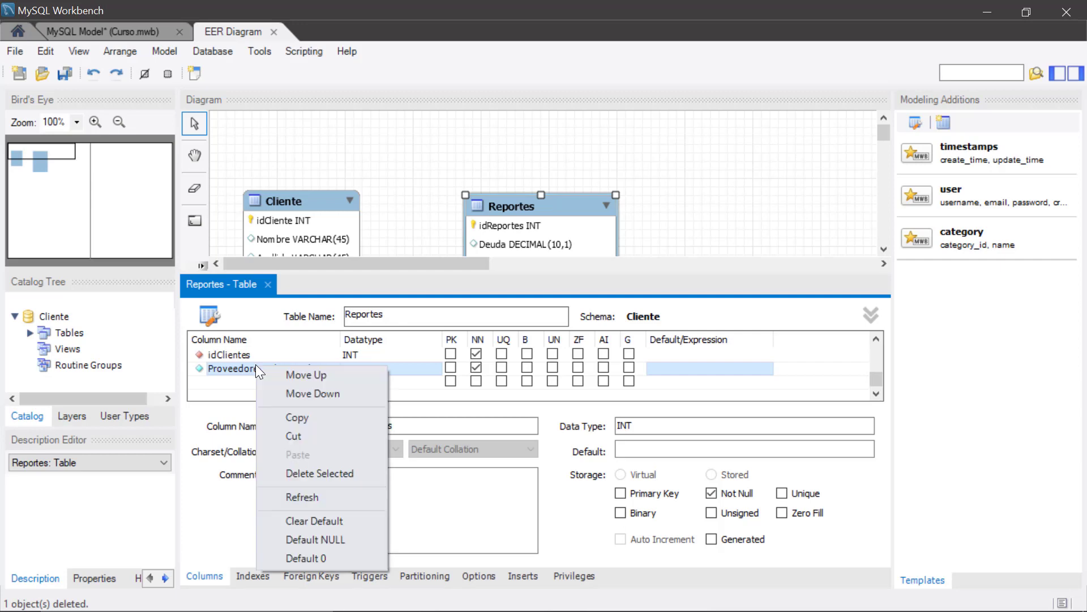
left_click(313, 477)
left_click(268, 284)
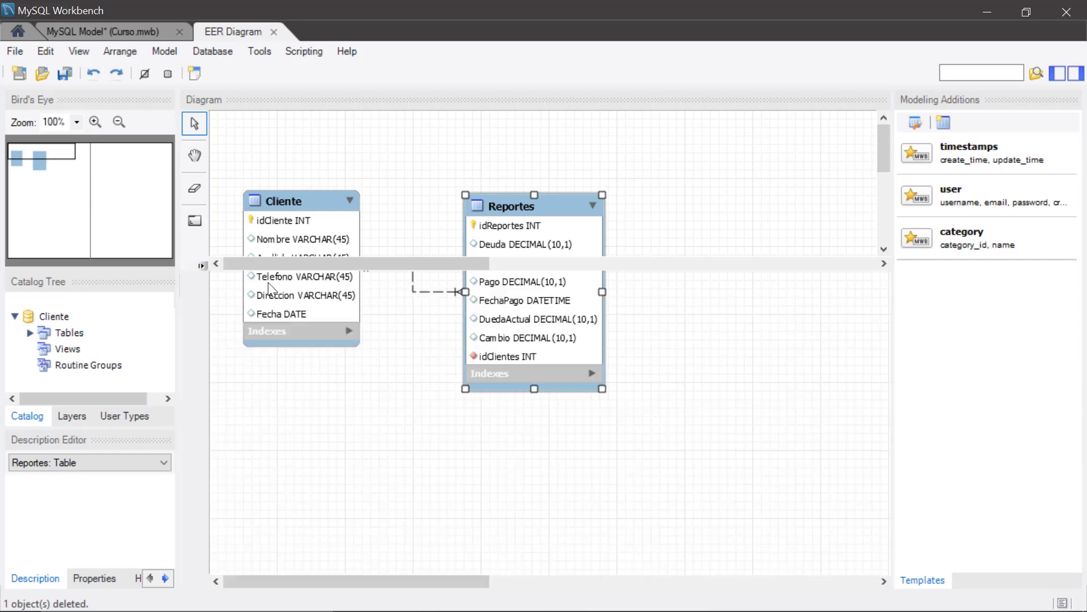
left_click(655, 218)
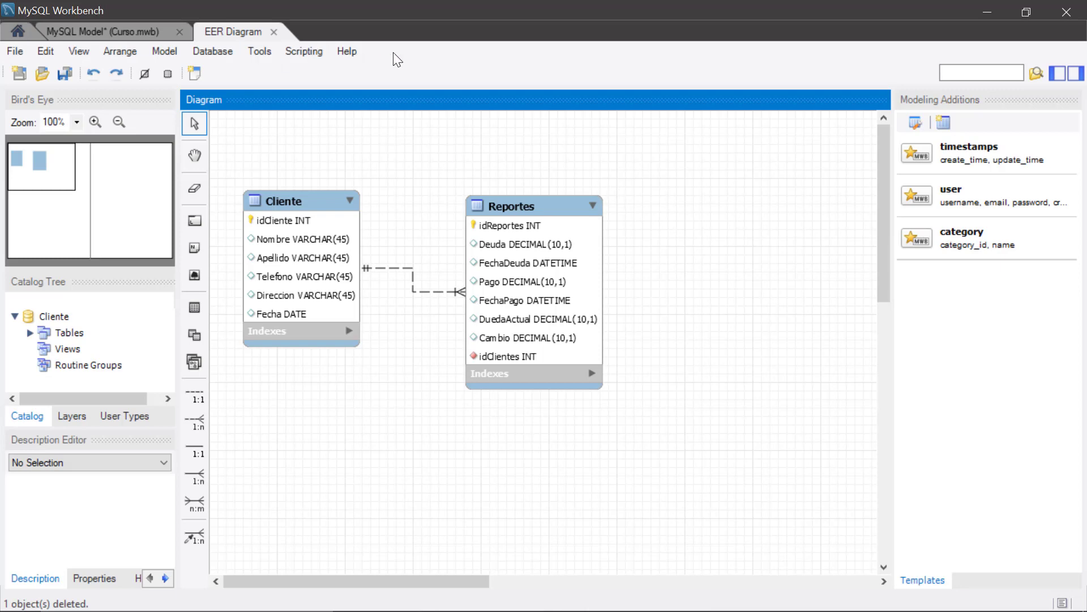
Start a Forward Engineer SQL CREATE Script export with no output file and the default SQL options, continuing to the object filter
left_click(19, 53)
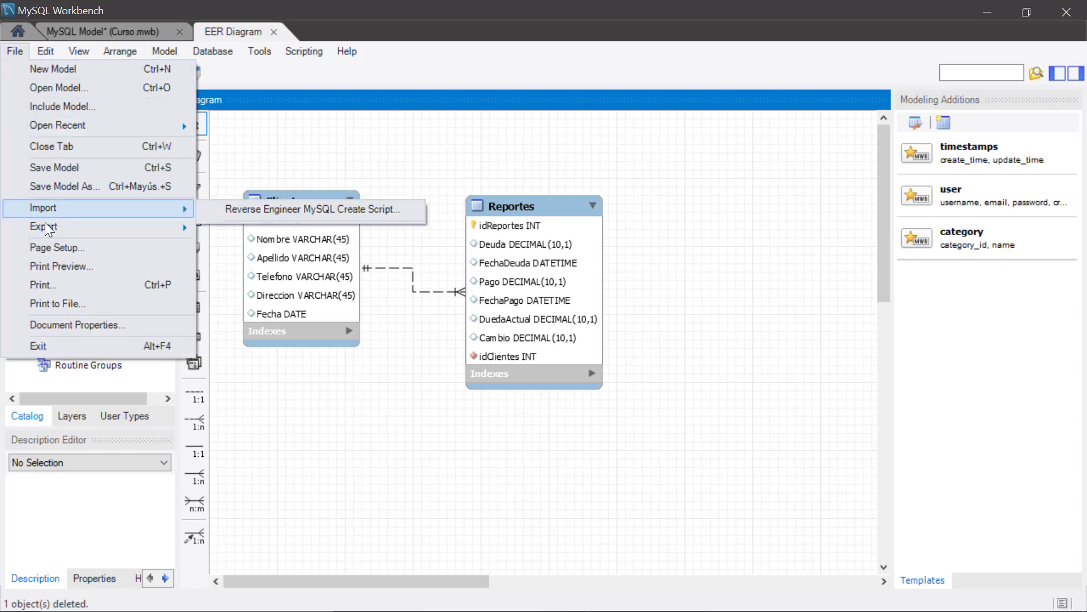
mouse_move(53, 234)
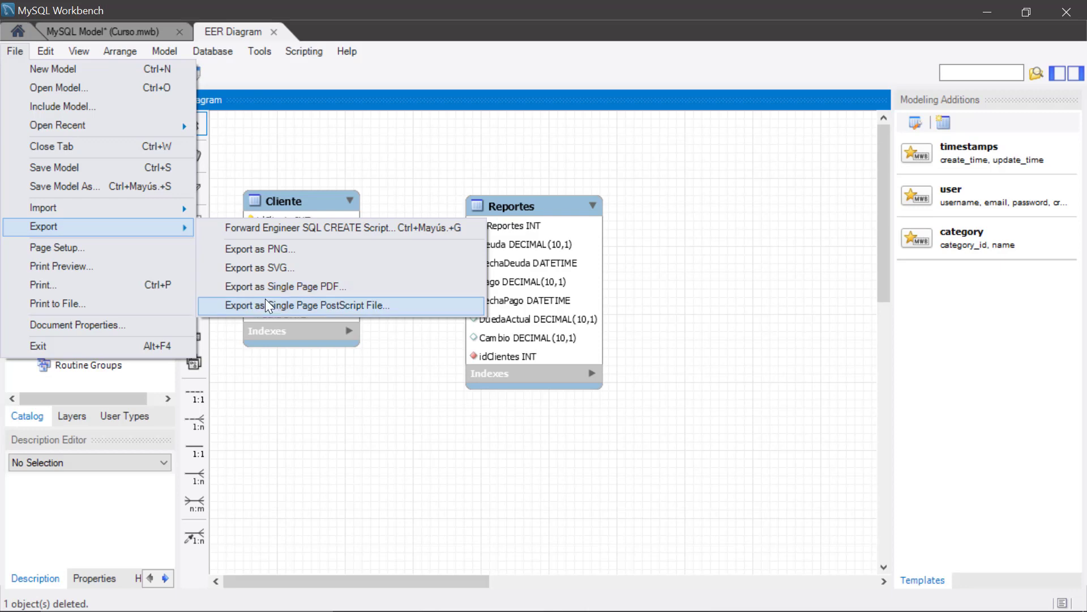
left_click(282, 227)
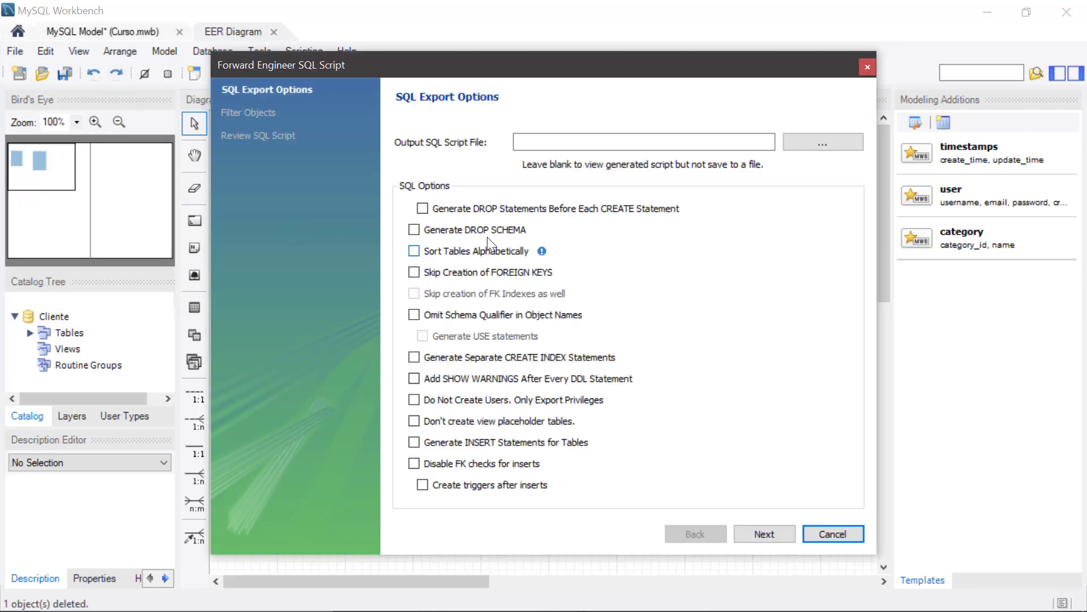
left_click(764, 535)
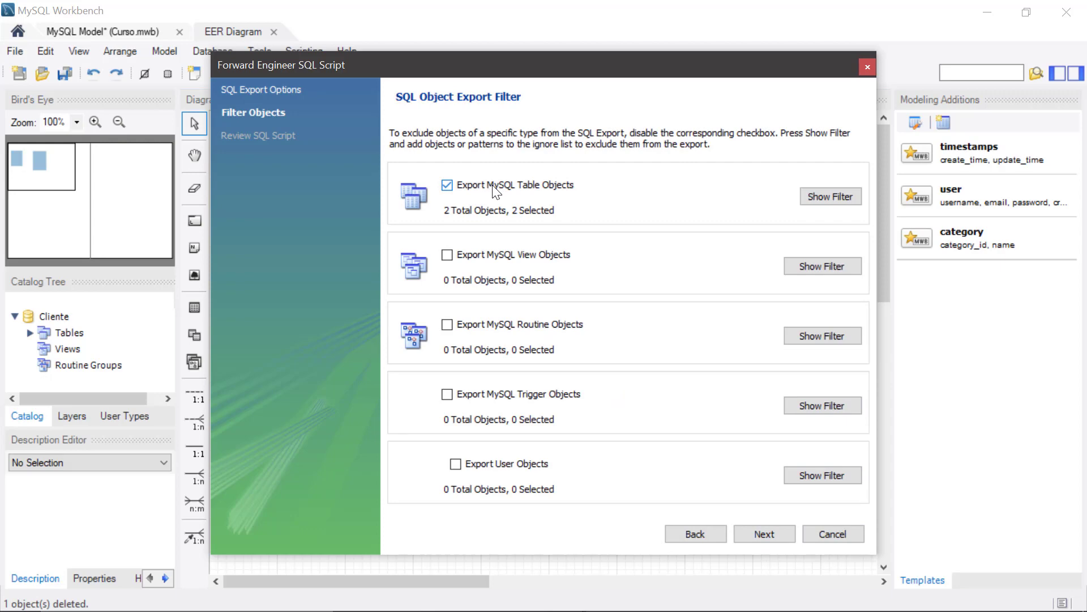
Show the table object filter, exclude Cliente.Cliente from the export and restore it to the exported tables
left_click(828, 197)
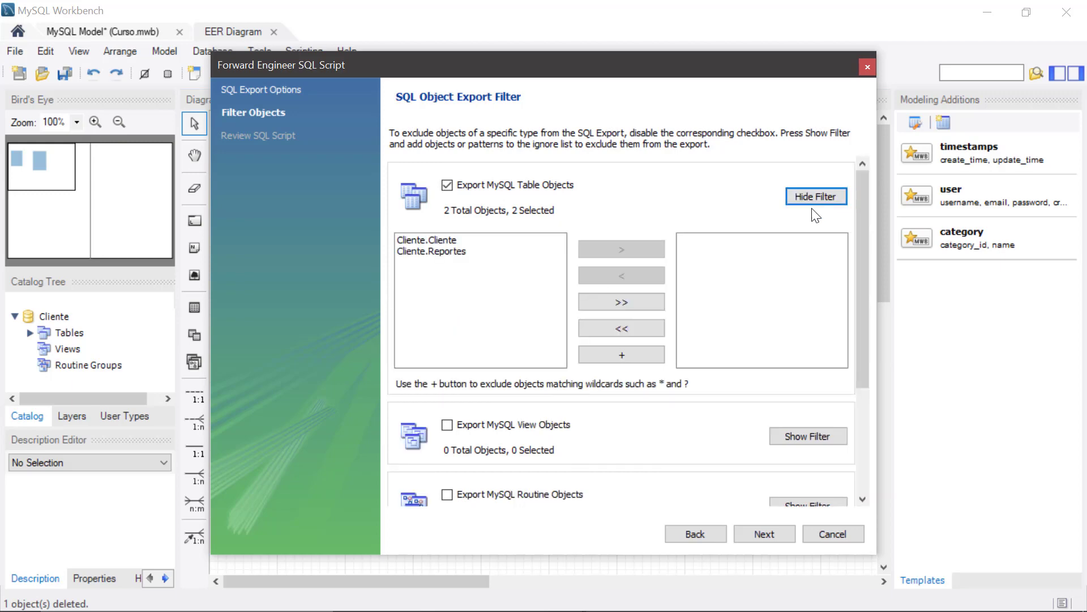
left_click(421, 240)
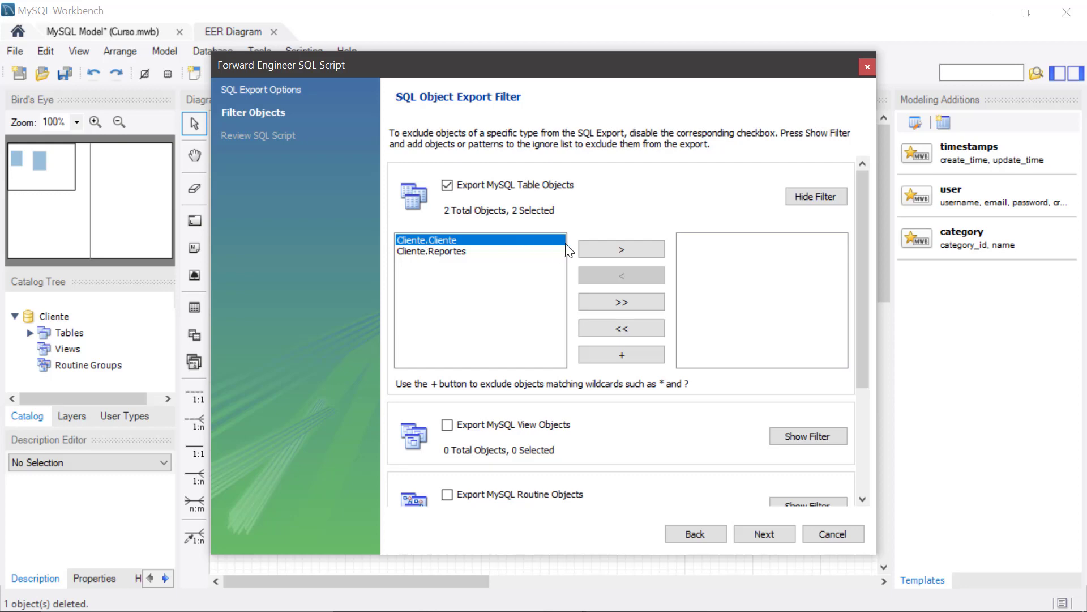
left_click(619, 256)
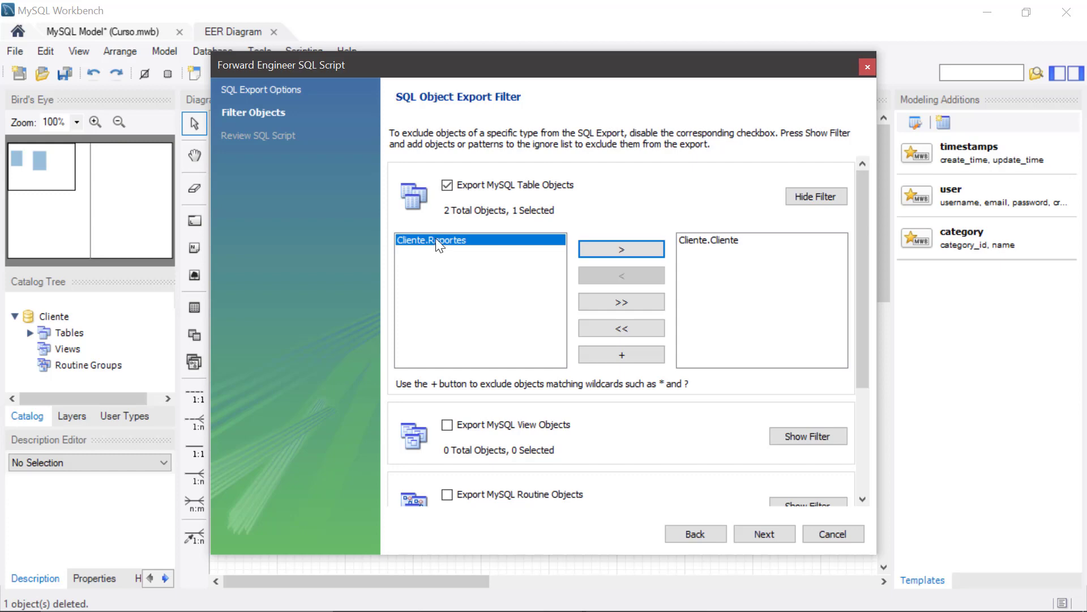
left_click(700, 243)
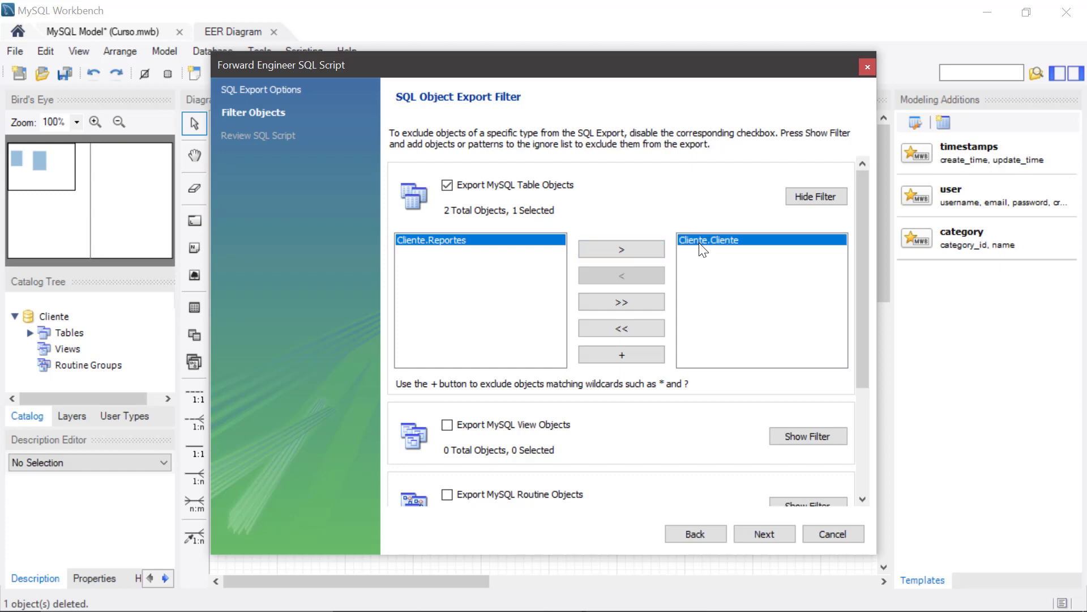
left_click(646, 276)
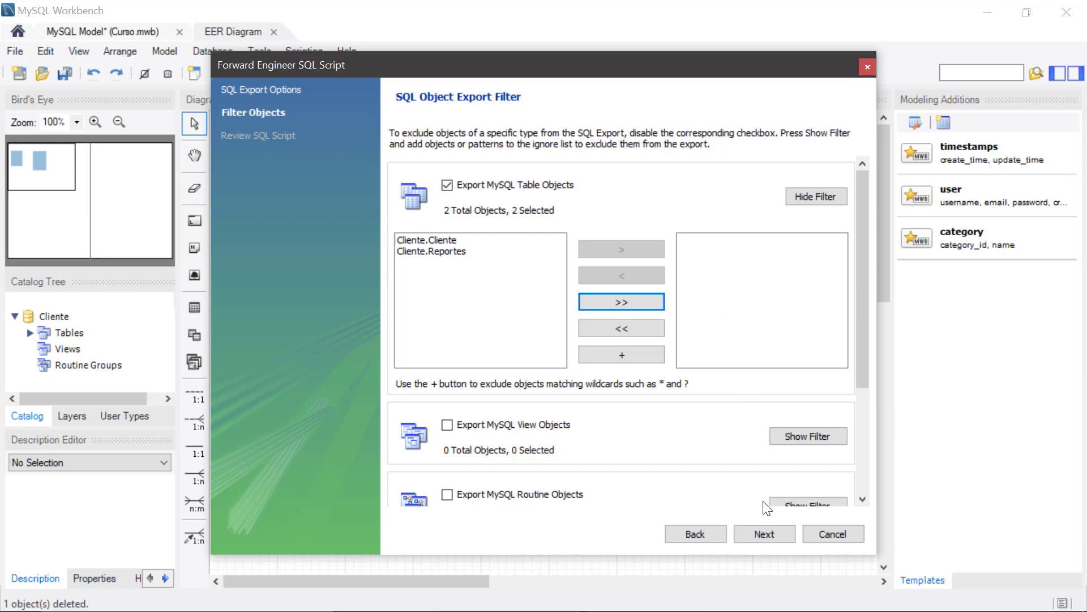
Generate the SQL script for the selected tables and examine its CREATE TABLE statements for Cliente and Reportes
left_click(766, 533)
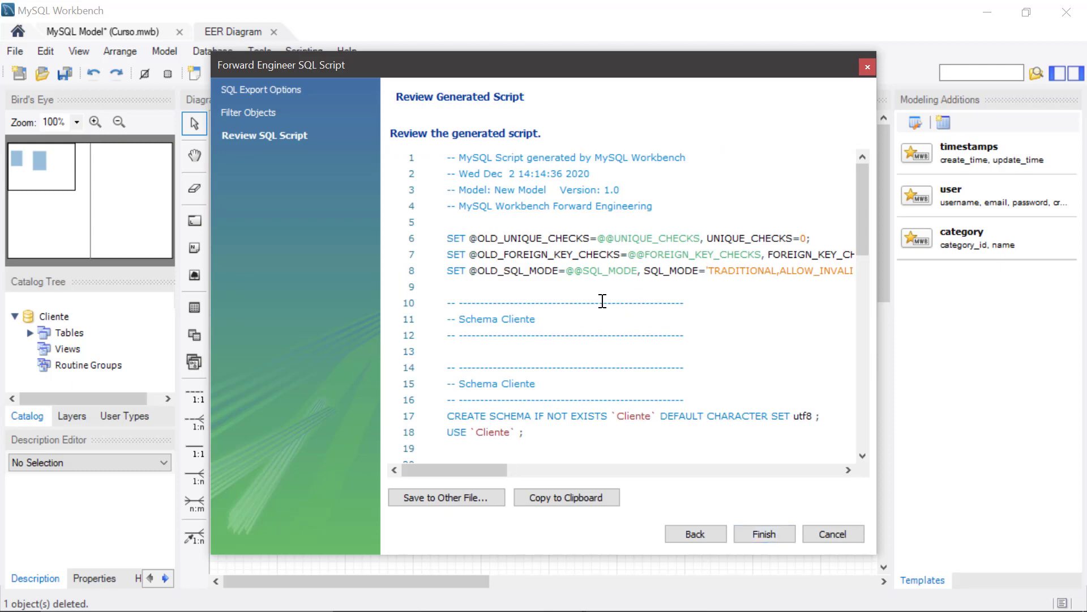
scroll(595, 300, "down", 3)
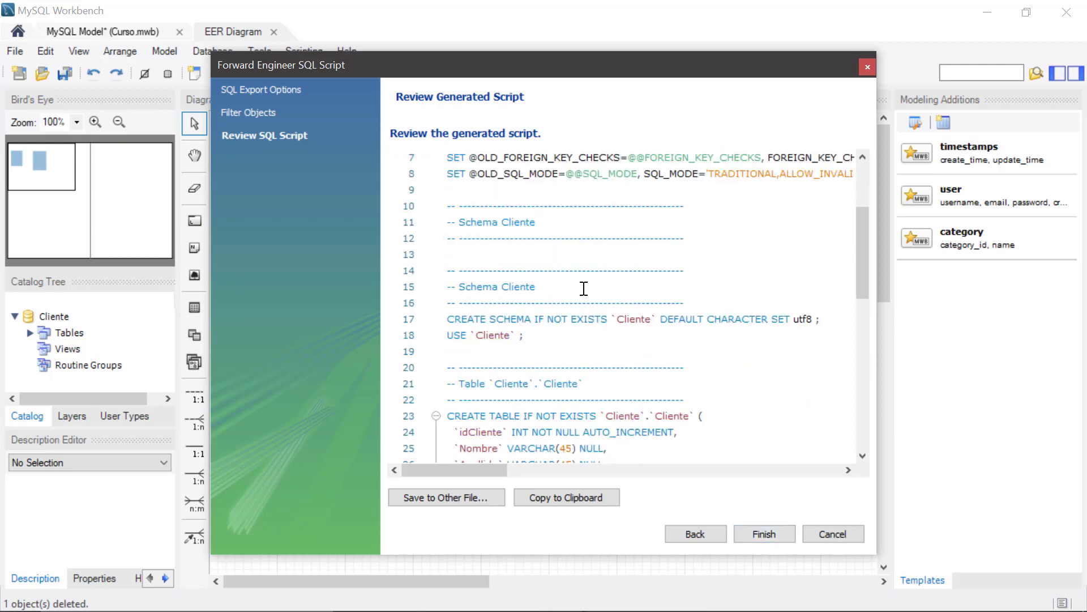
scroll(582, 283, "down", 1)
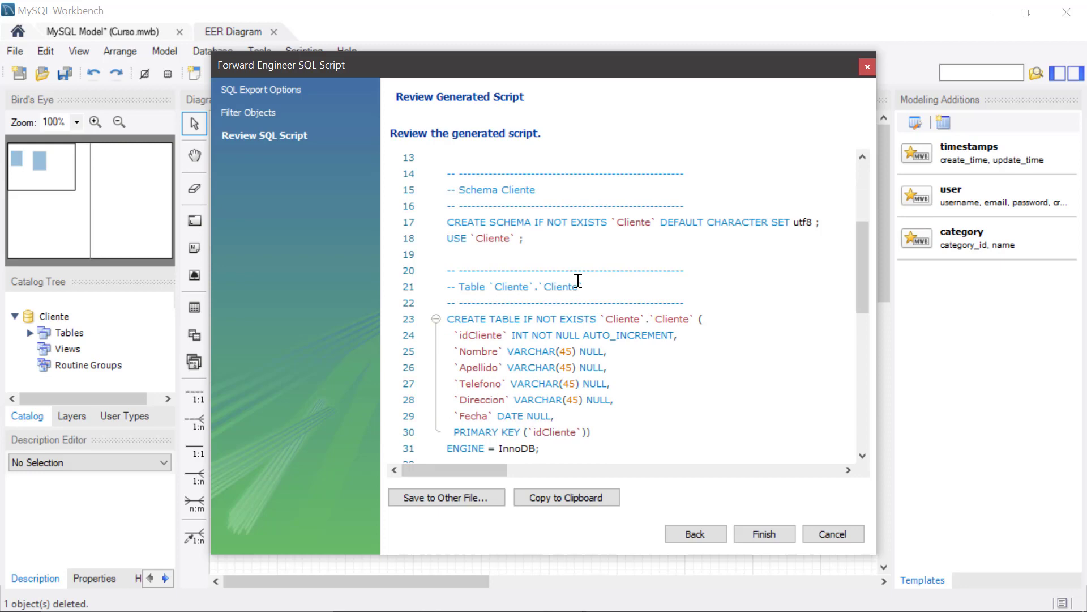
scroll(577, 282, "down", 1)
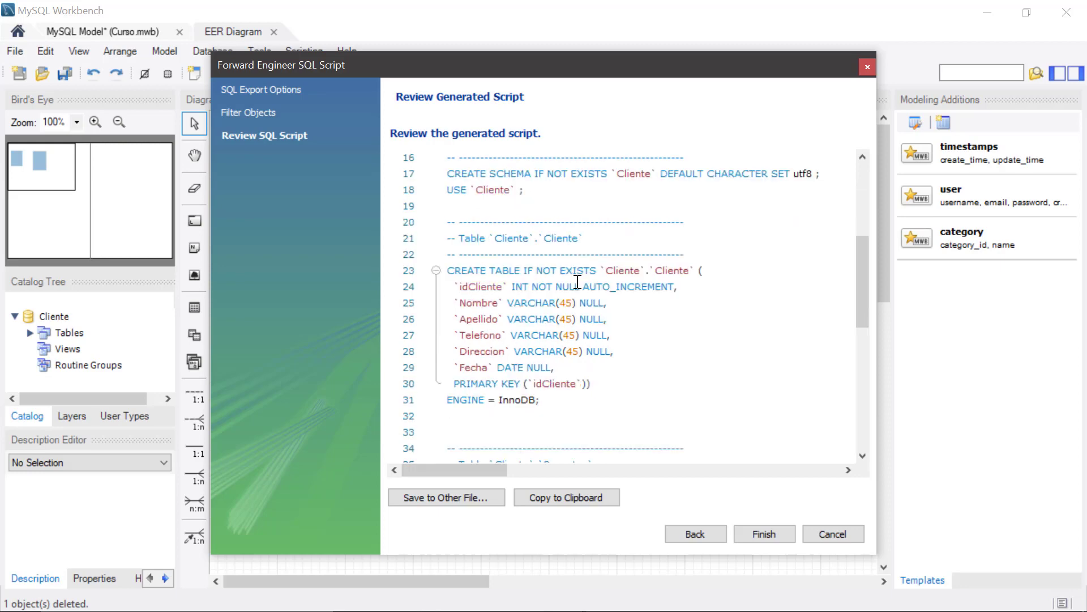
left_click(449, 268)
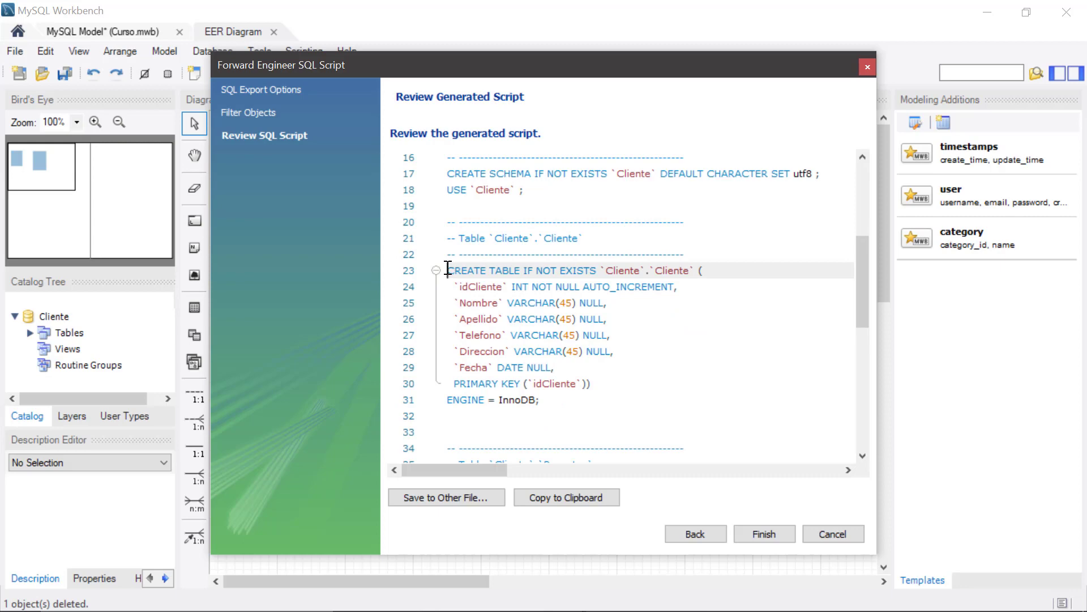
left_click_drag(449, 268, 549, 395)
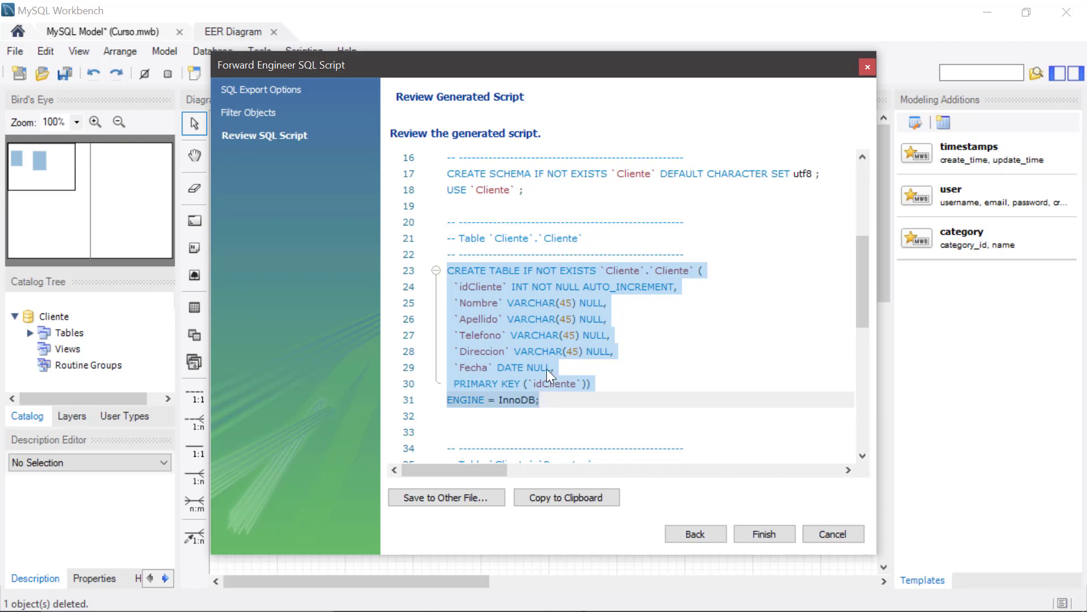
left_click(535, 319)
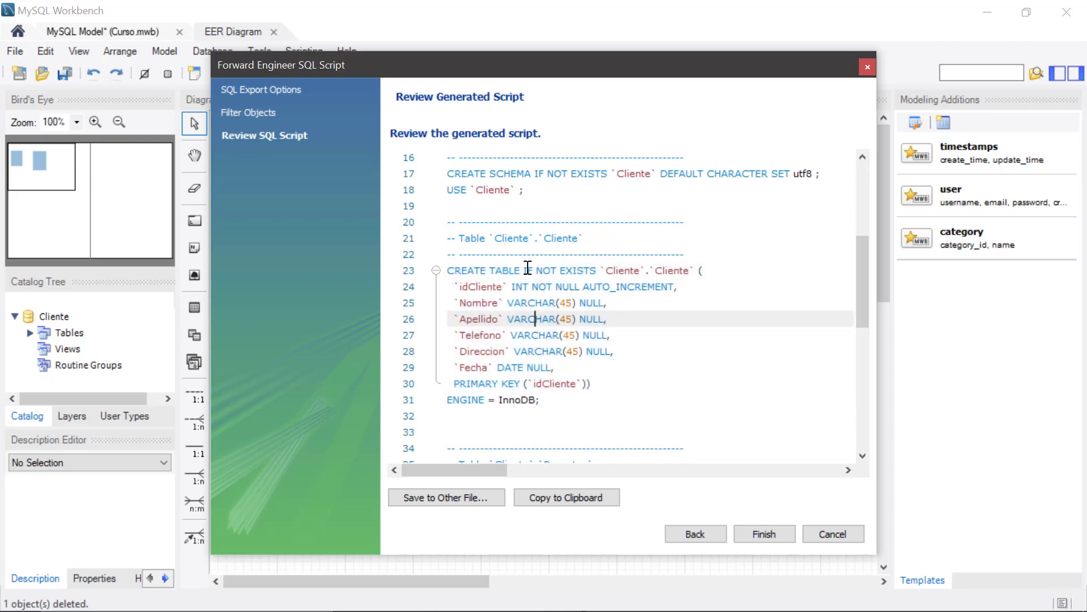
left_click(527, 270)
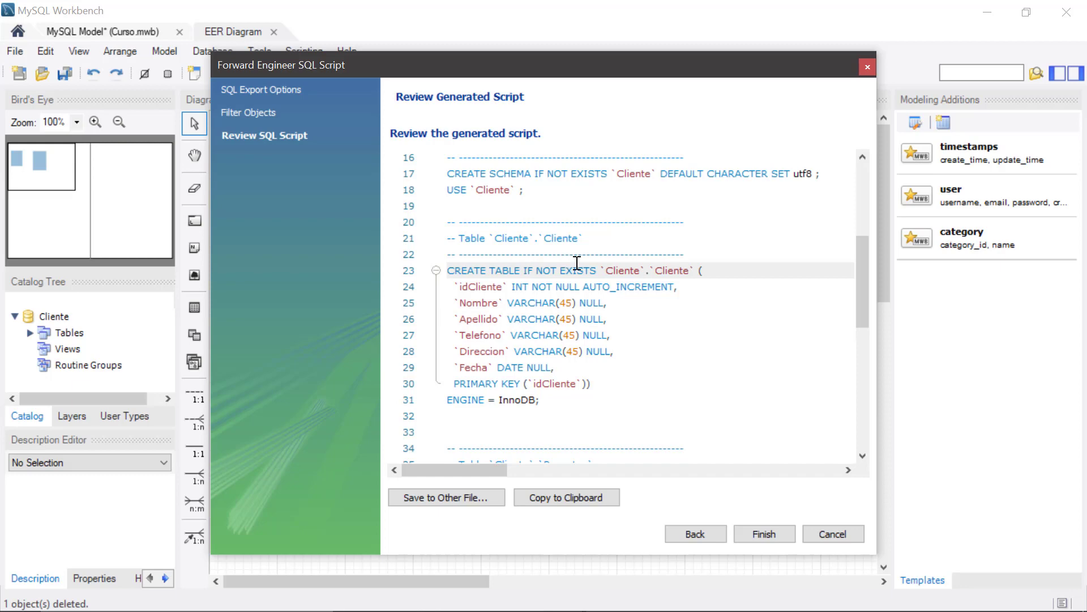
left_click(577, 270)
scroll(540, 316, "down", 1)
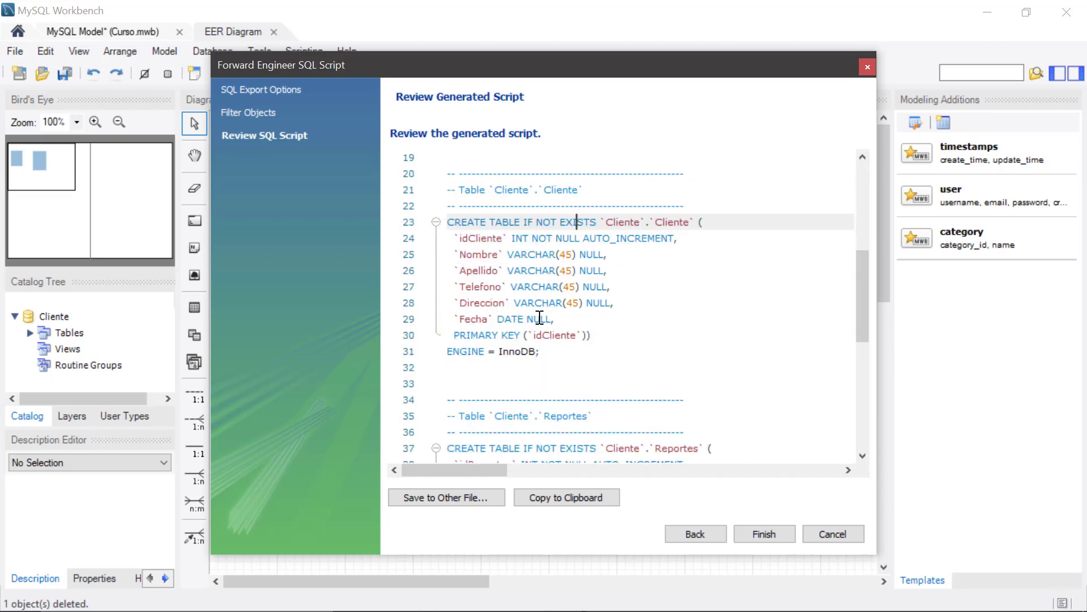
scroll(541, 317, "down", 3)
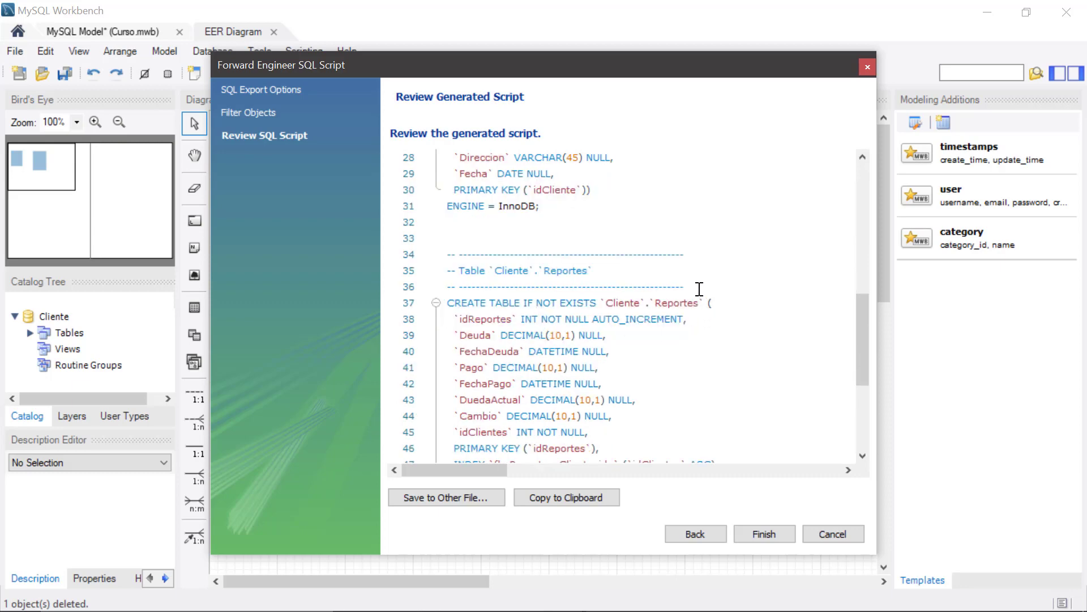
Examine the Reportes CREATE TABLE statement through its index and foreign key constraint lines, and cancel the Forward Engineer wizard
left_click(679, 303)
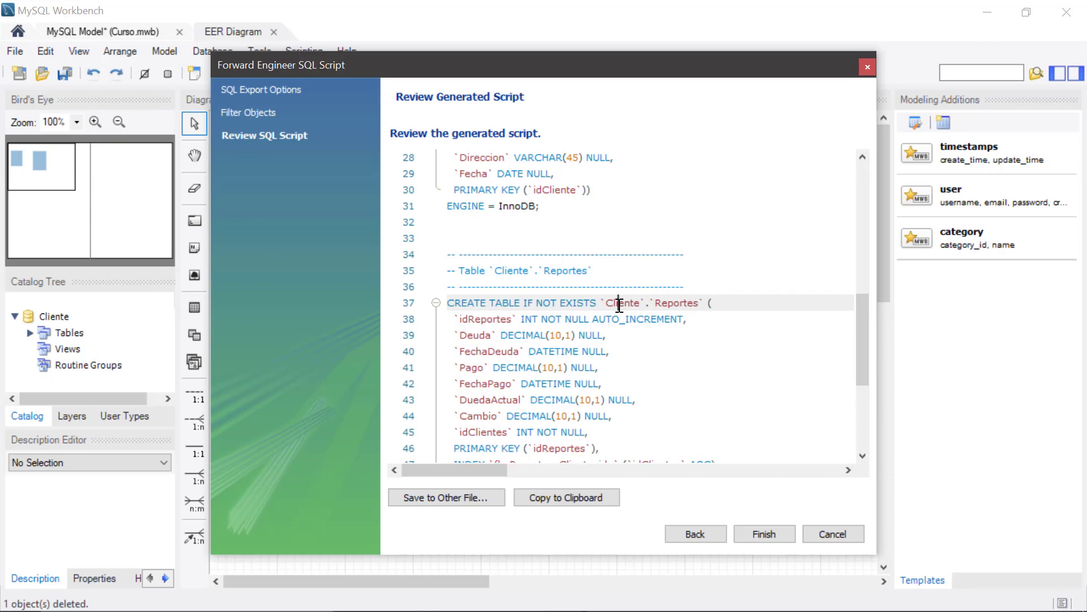
double_click(619, 300)
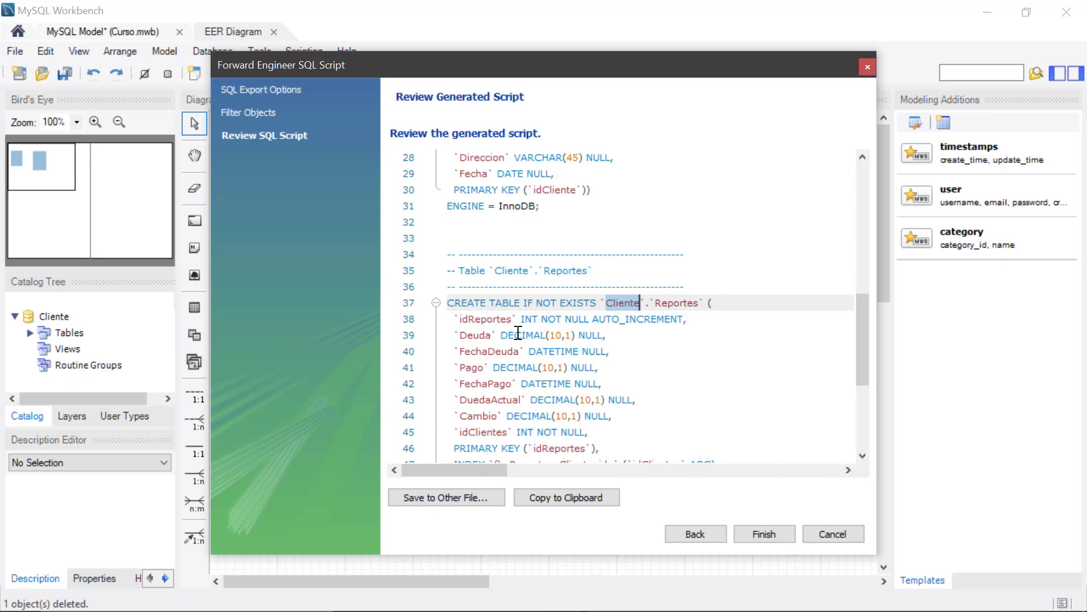
scroll(529, 326, "down", 1)
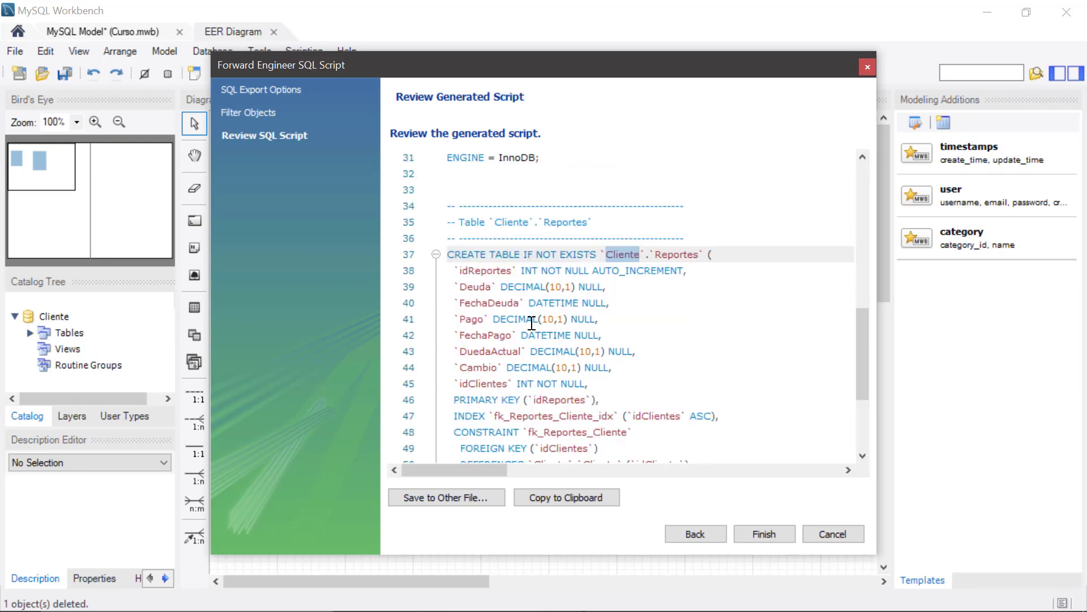
scroll(532, 323, "down", 2)
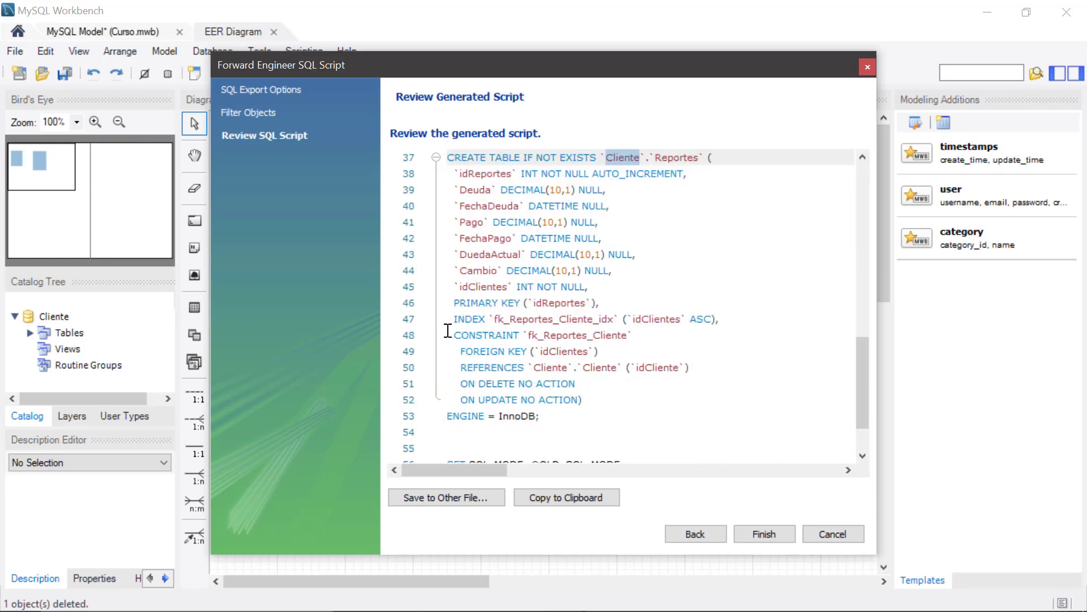
left_click_drag(450, 320, 576, 400)
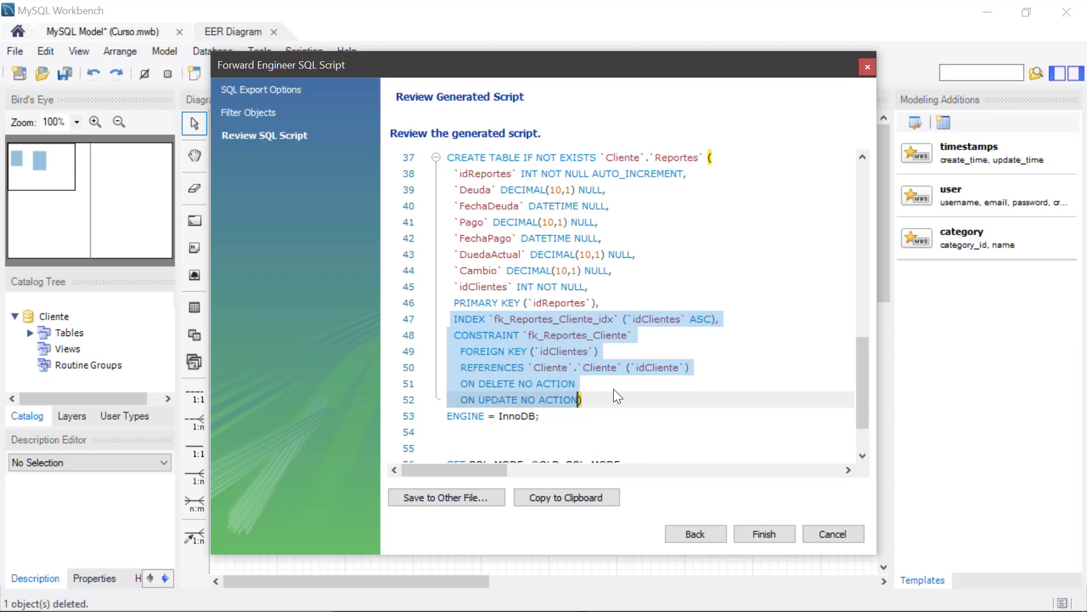
scroll(617, 396, "down", 2)
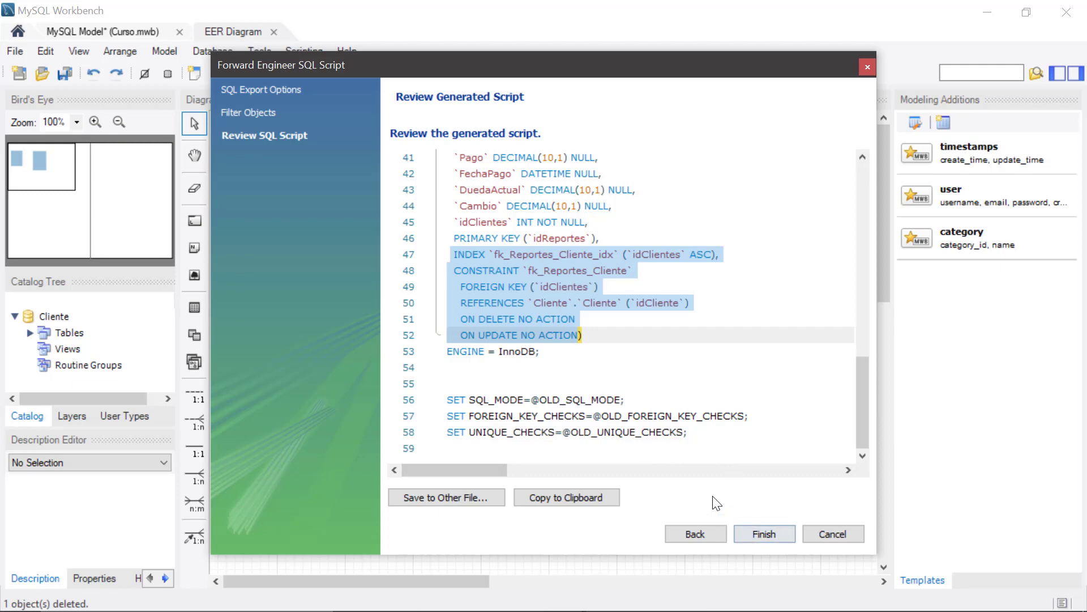
left_click(705, 534)
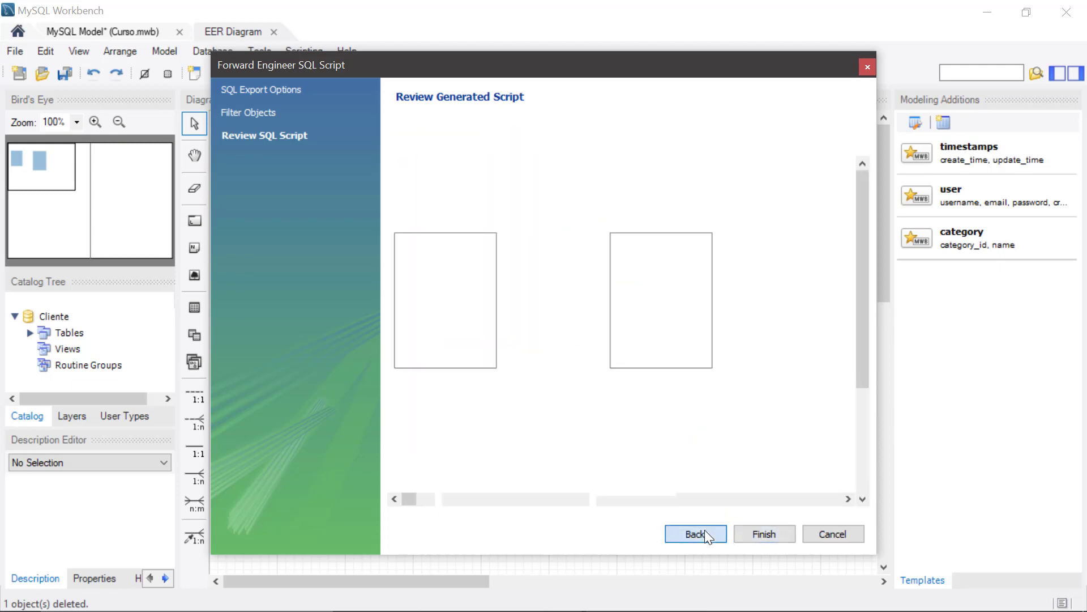
left_click(816, 535)
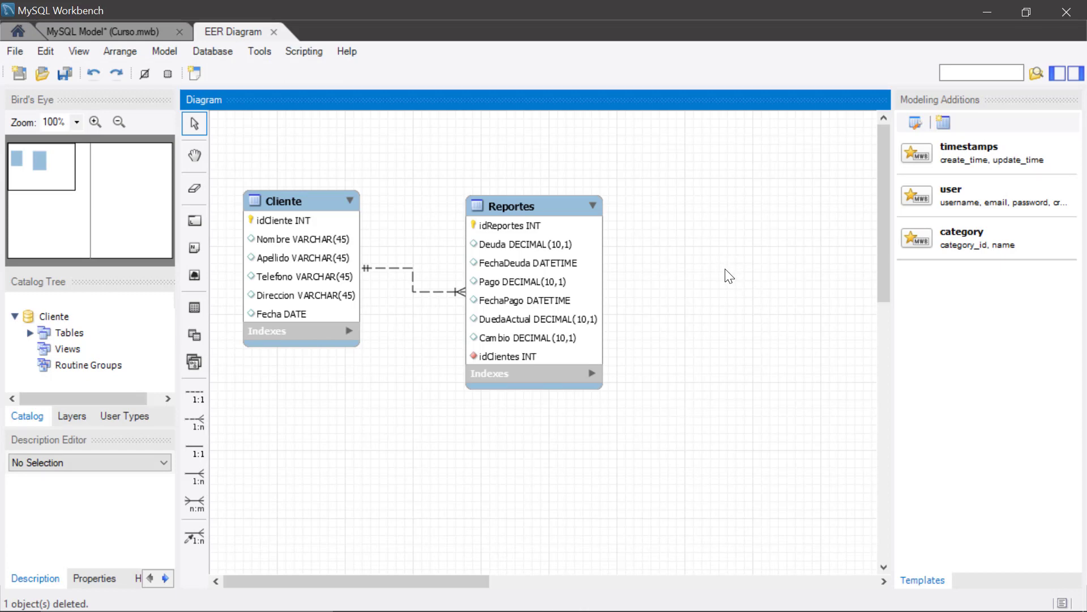
Save the Curso.mwb model and close both the EER diagram and the model
left_click(65, 75)
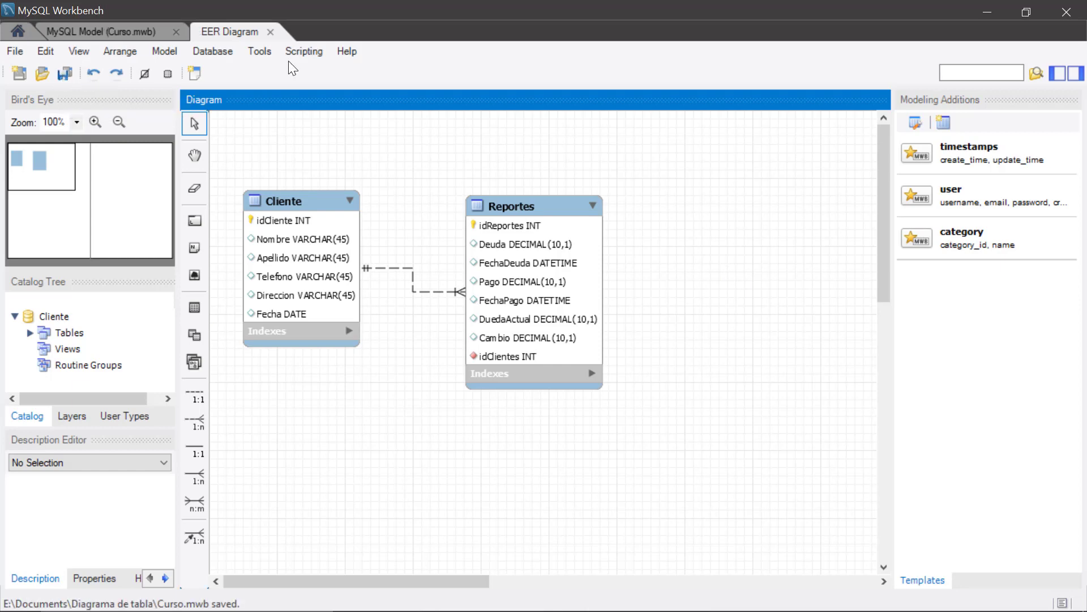
left_click(271, 32)
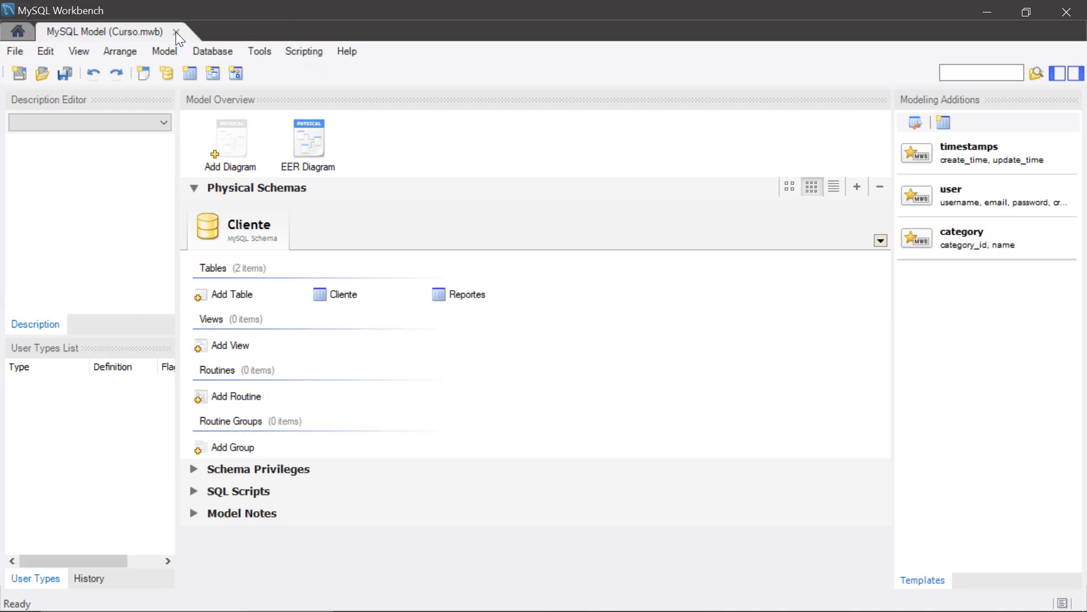
left_click(176, 32)
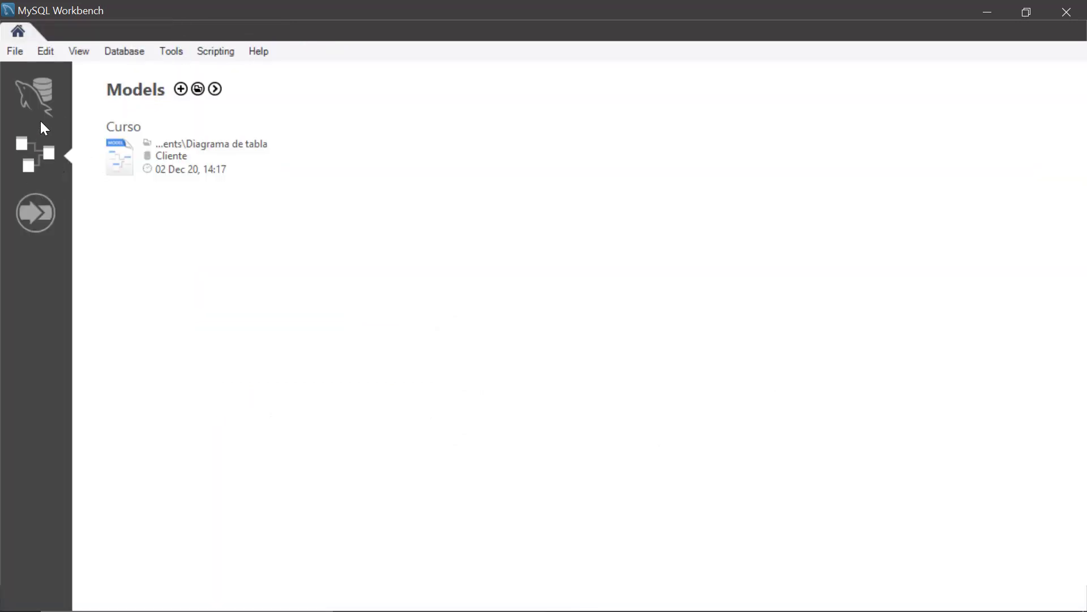
Open the PDHN connection from the MySQL connections, continuing past the server version compatibility warning
left_click(40, 99)
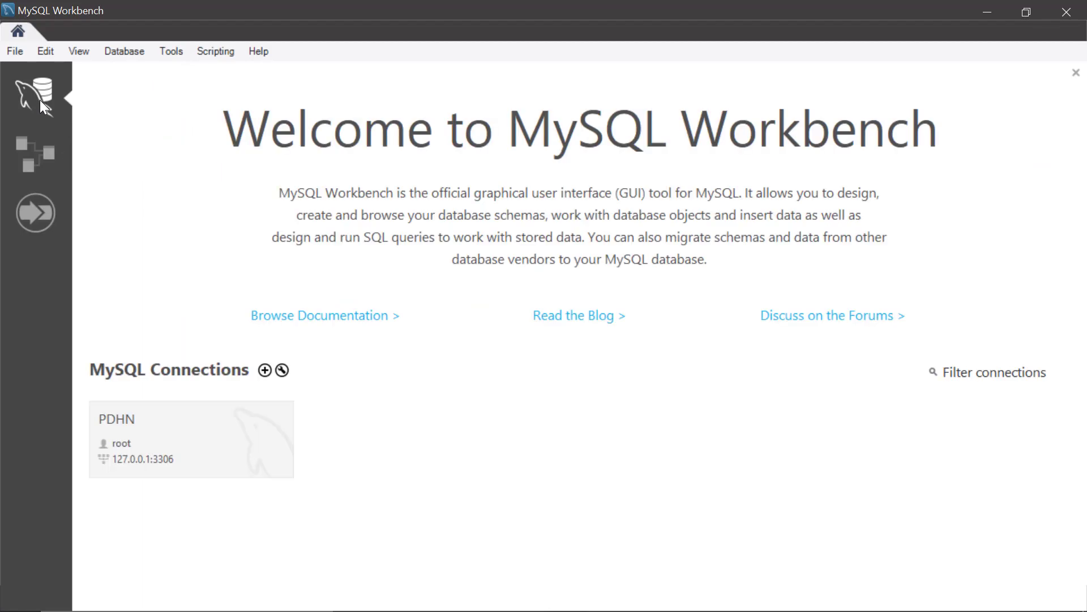
left_click(123, 455)
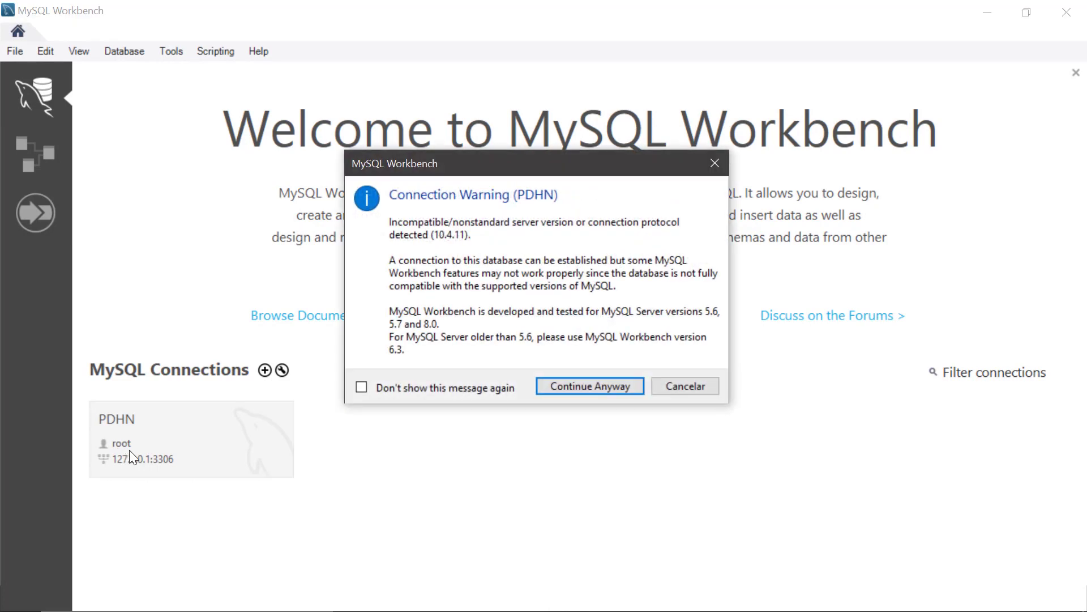
left_click(578, 381)
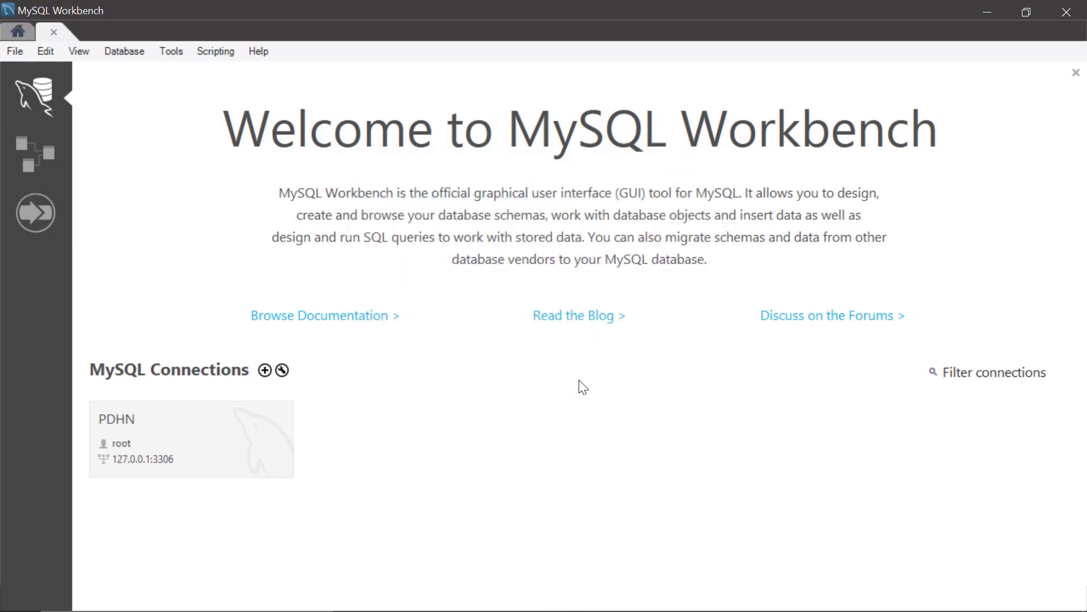